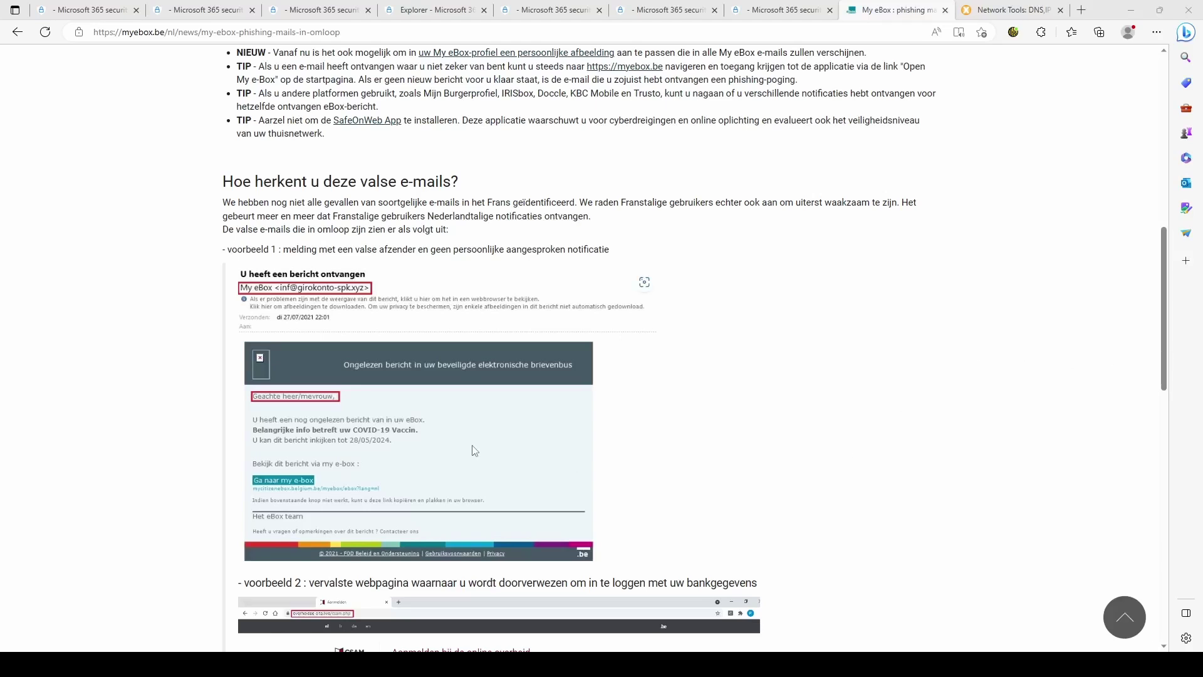
# - Run a visual search on the fake eBox email image, then review fake login examples voorbeeld 2 and 3
pyautogui.scroll(-2, 476, 448)
pyautogui.click(645, 191)
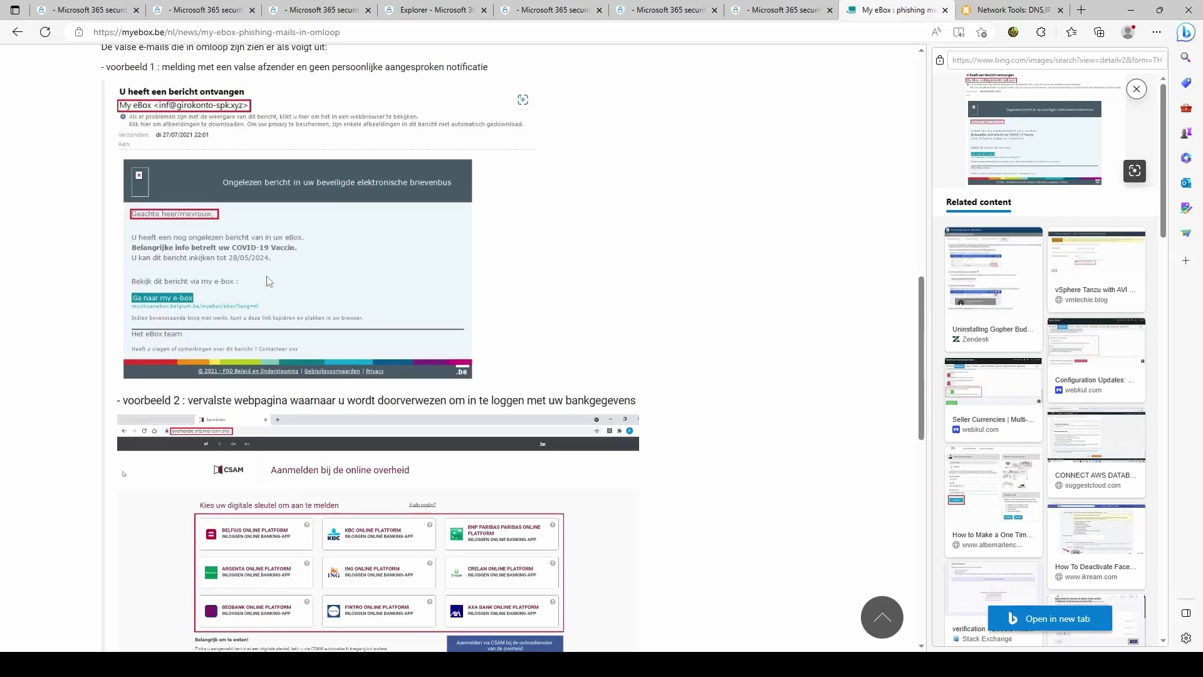
pyautogui.scroll(-3, 351, 366)
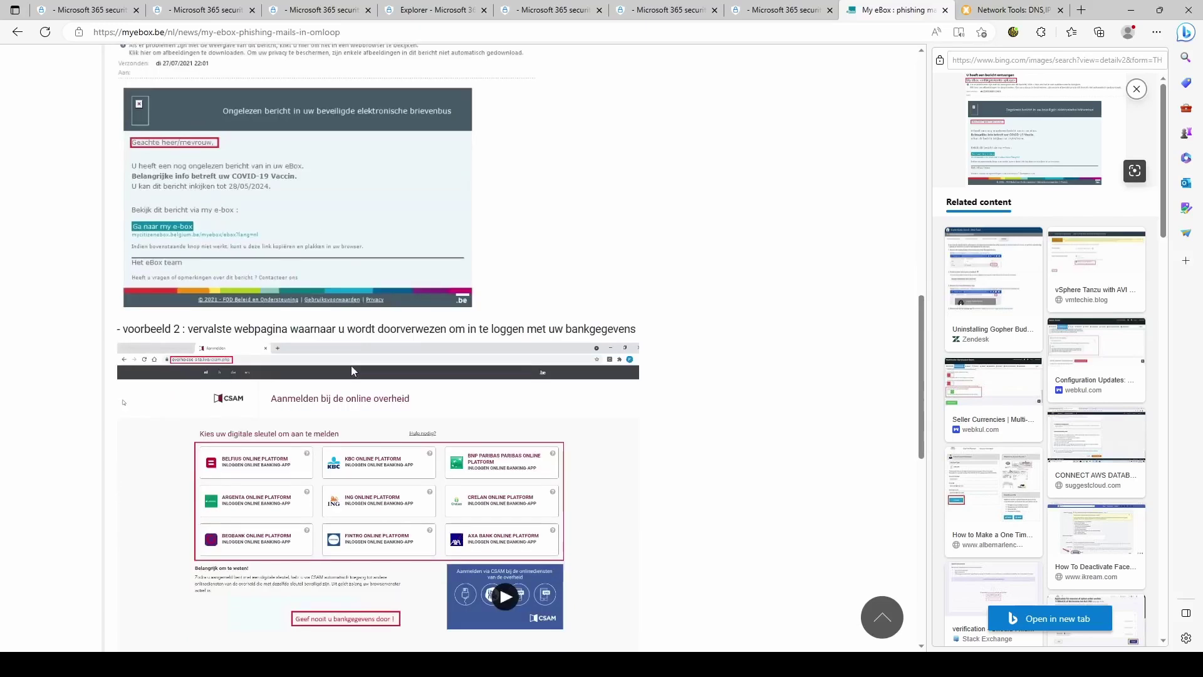
pyautogui.scroll(-2, 348, 375)
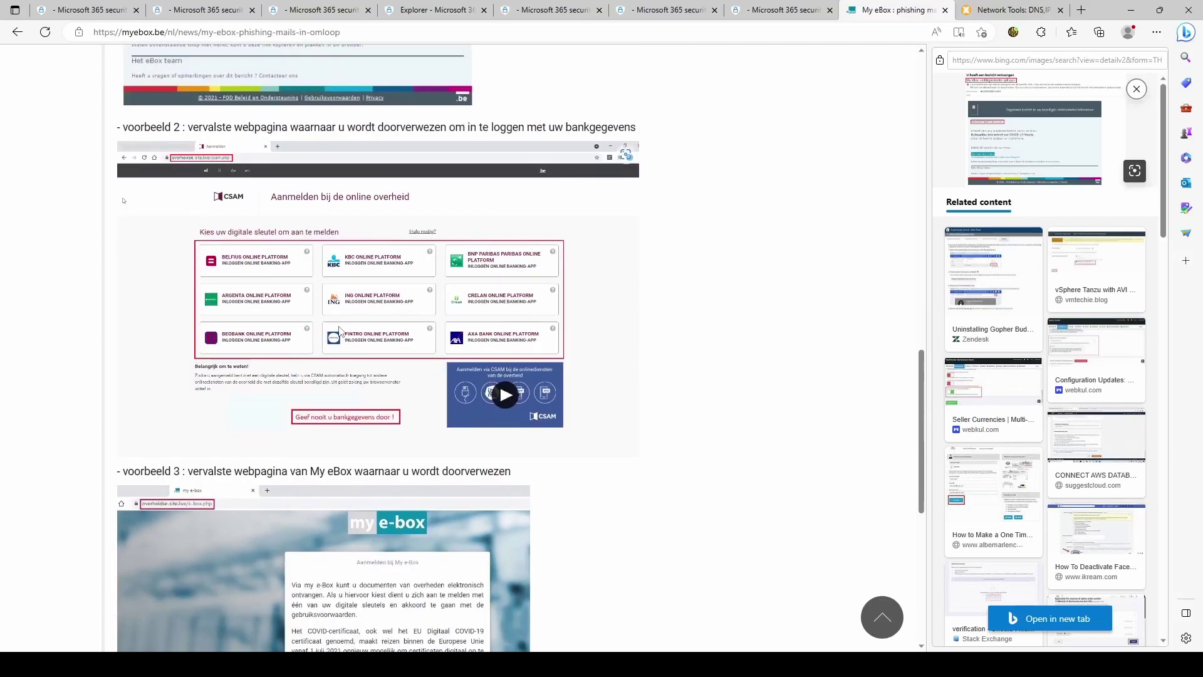
pyautogui.keyDown('ctrl'); pyautogui.scroll(2, 342, 331); pyautogui.keyUp('ctrl')
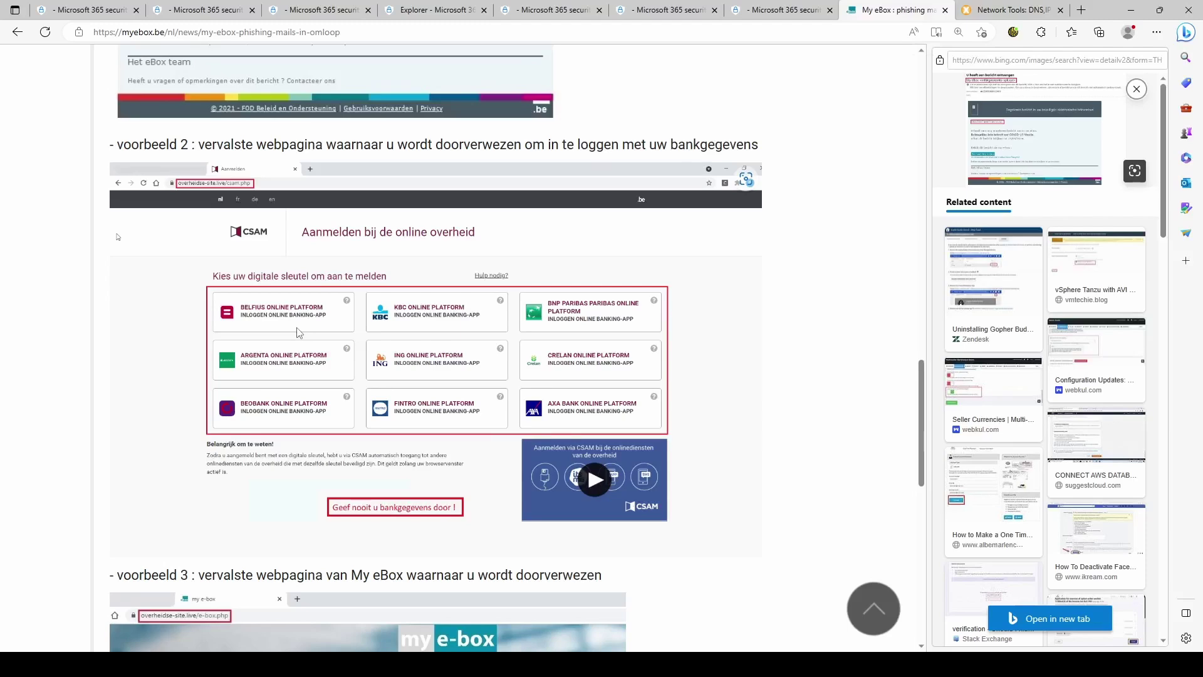
pyautogui.scroll(-2, 299, 333)
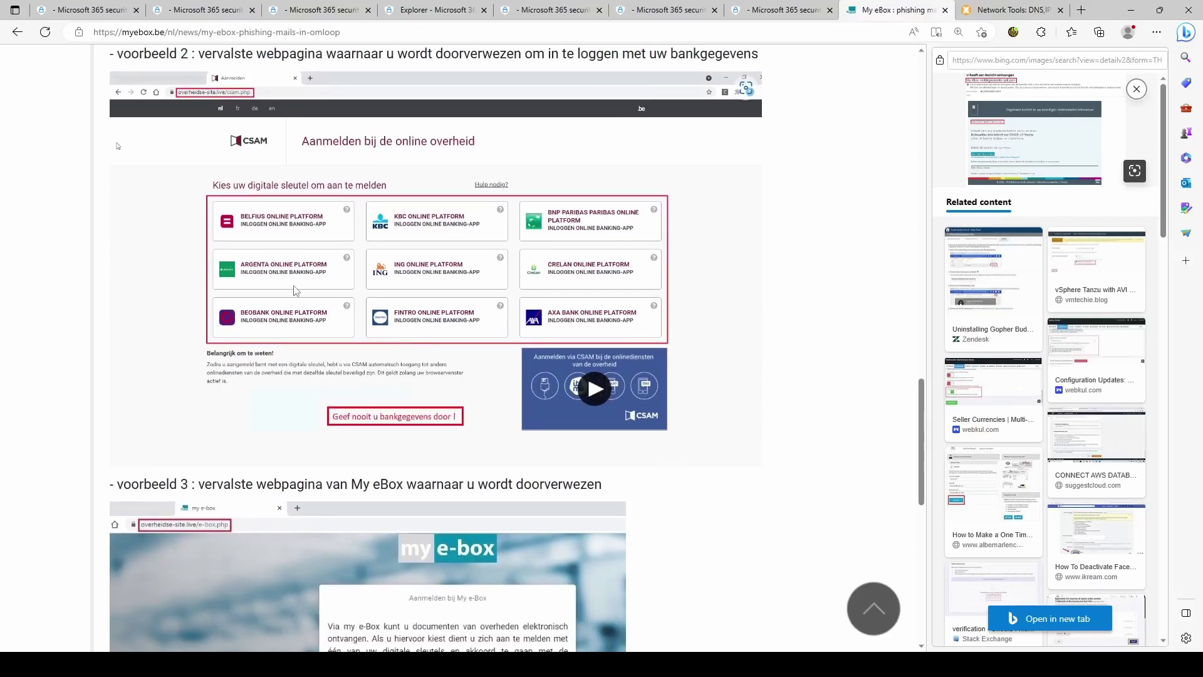
pyautogui.scroll(-1, 399, 293)
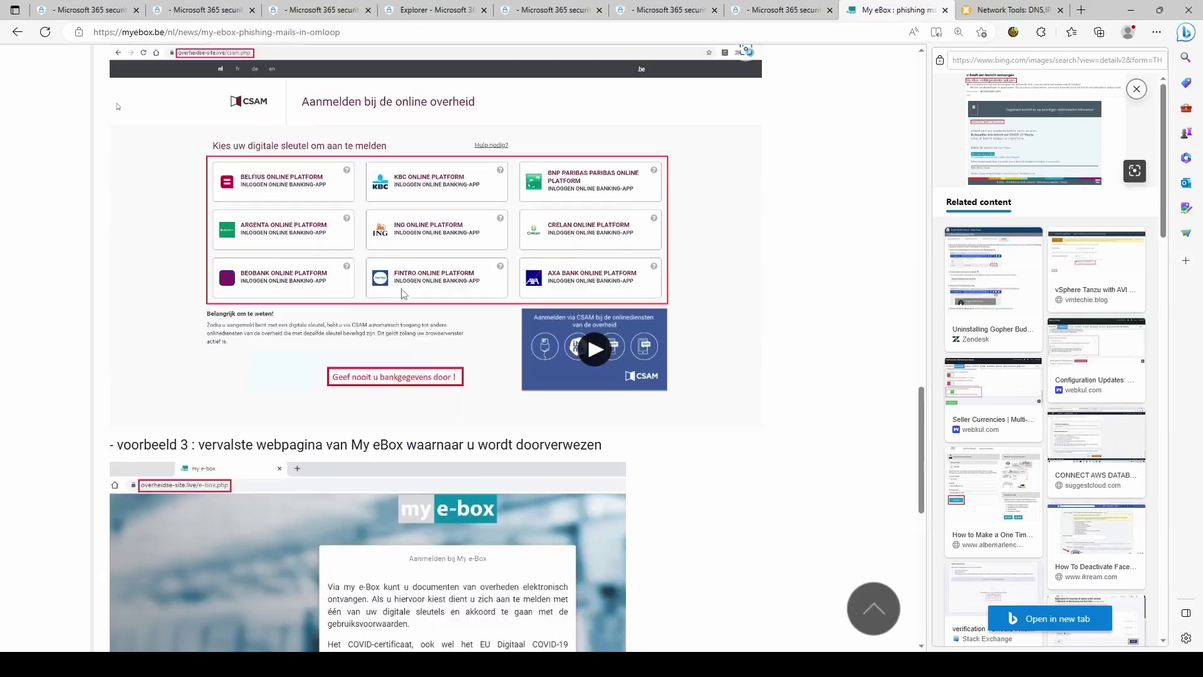
pyautogui.scroll(3, 399, 293)
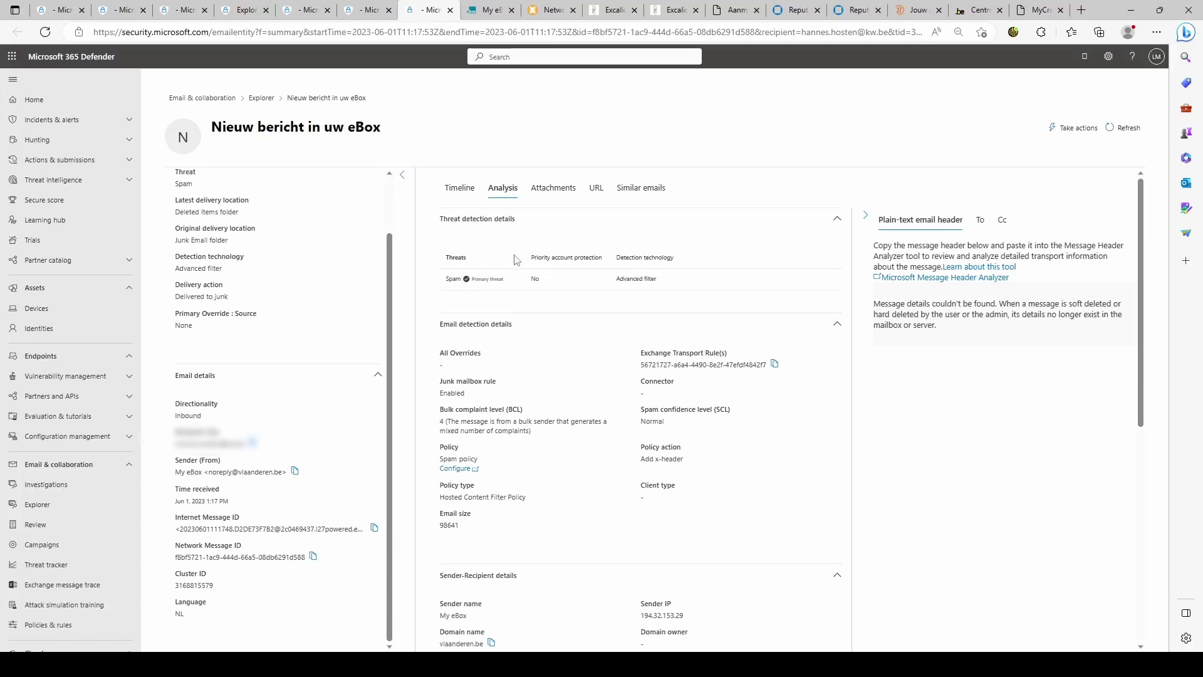
pyautogui.click(596, 188)
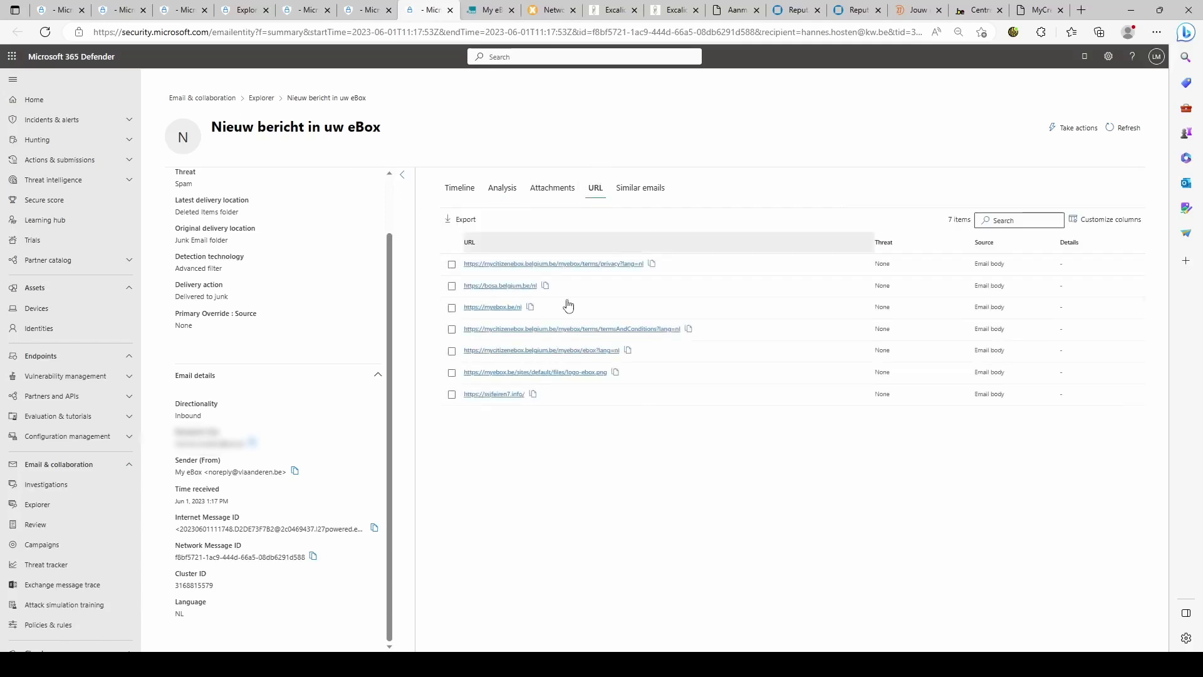
pyautogui.click(533, 394)
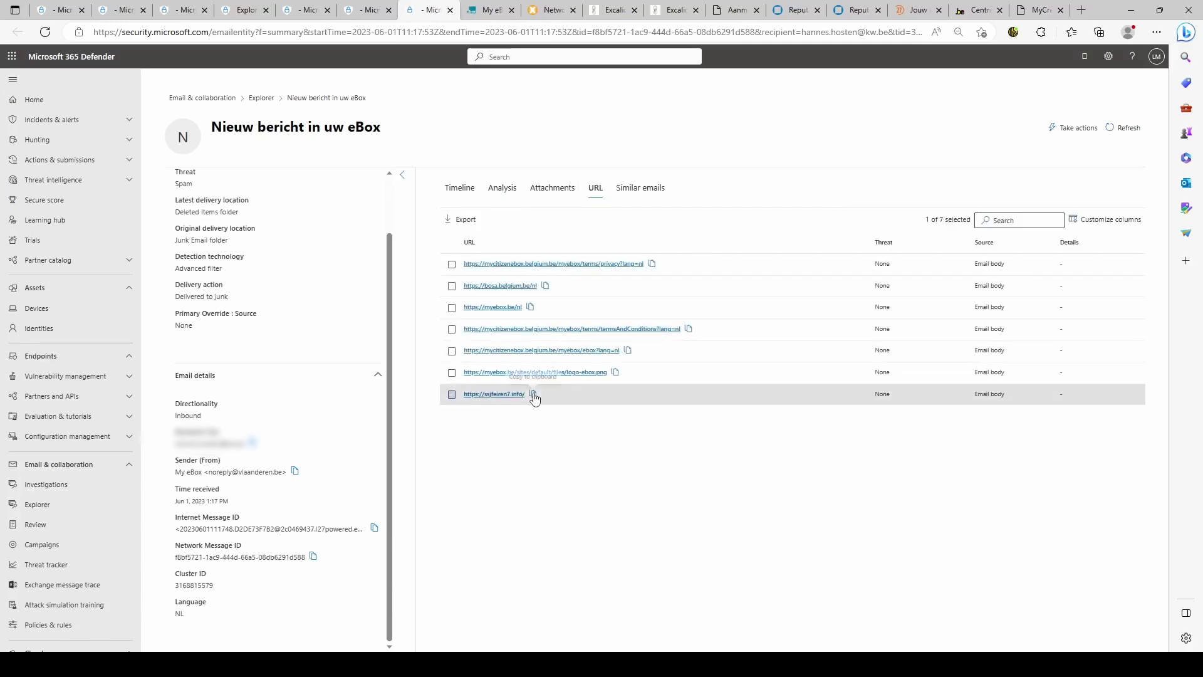
pyautogui.click(1081, 11)
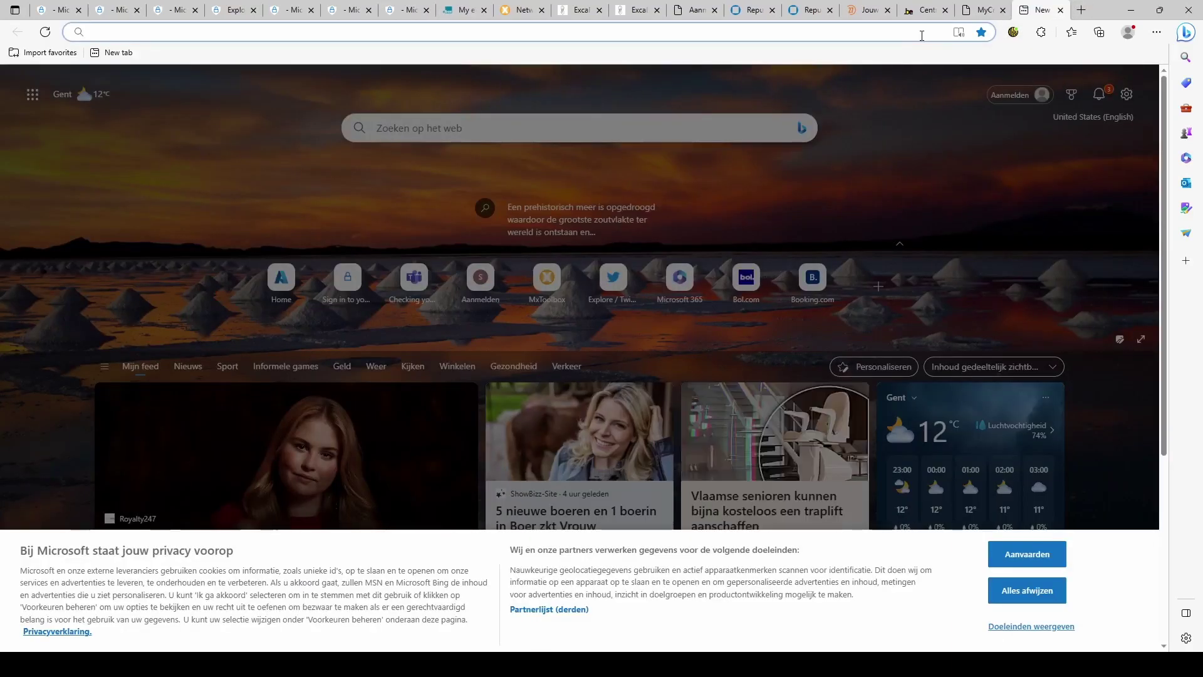
pyautogui.hotkey('ctrl', 'v')
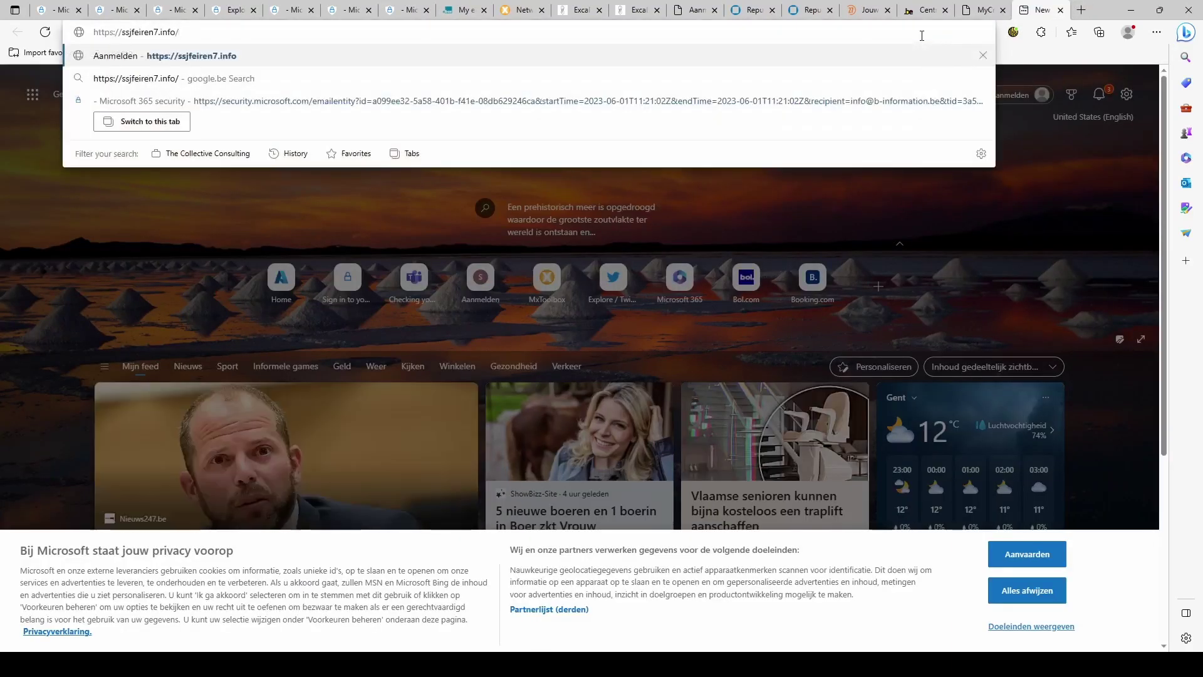
pyautogui.press('BackSpace')
pyautogui.press('BackSpace')
pyautogui.press('BackSpace')
pyautogui.press('BackSpace')
pyautogui.press('BackSpace')
pyautogui.press('BackSpace')
pyautogui.press('BackSpace')
pyautogui.press('BackSpace')
pyautogui.press('BackSpace')
pyautogui.press('BackSpace')
pyautogui.press('BackSpace')
pyautogui.press('BackSpace')
pyautogui.press('BackSpace')
pyautogui.press('BackSpace')
pyautogui.press('BackSpace')
pyautogui.press('BackSpace')
pyautogui.press('BackSpace')
pyautogui.press('BackSpace')
pyautogui.press('BackSpace')
pyautogui.press('BackSpace')
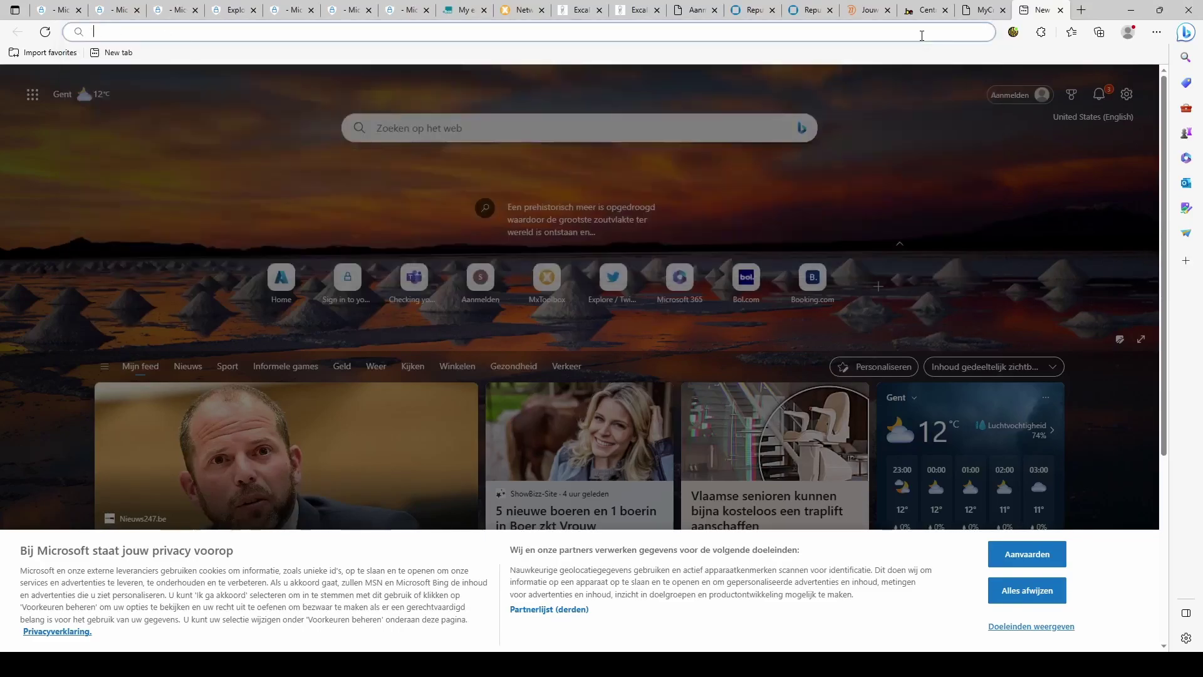
pyautogui.hotkey('ctrl', 'shift', 'n')
pyautogui.hotkey('ctrl', 'v')
pyautogui.press('Return')
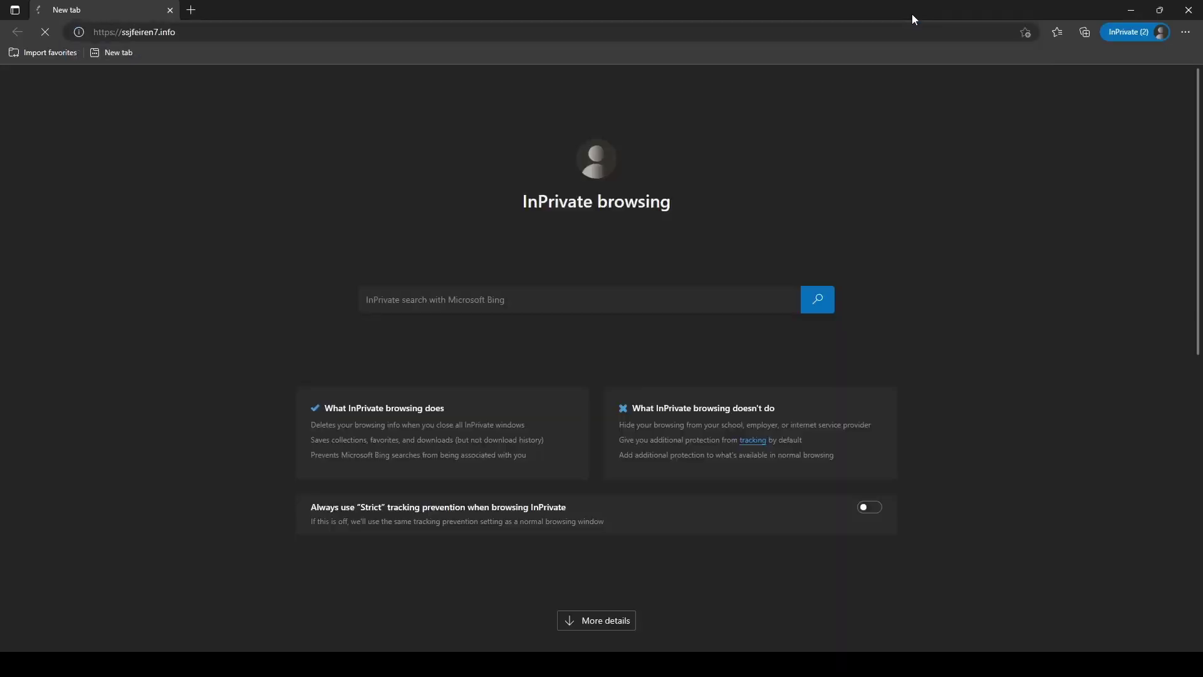
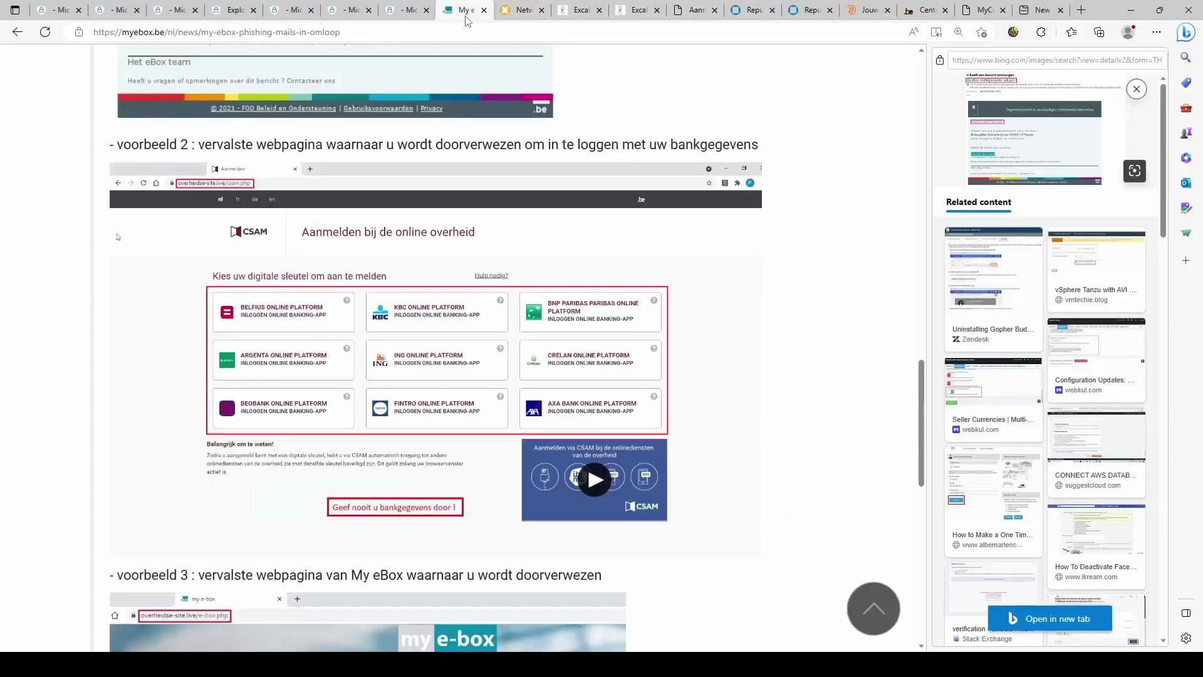
# - Scroll around example 2's fake CSAM bank-login page in the My eBox phishing article
pyautogui.scroll(-3, 445, 307)
pyautogui.scroll(4, 445, 307)
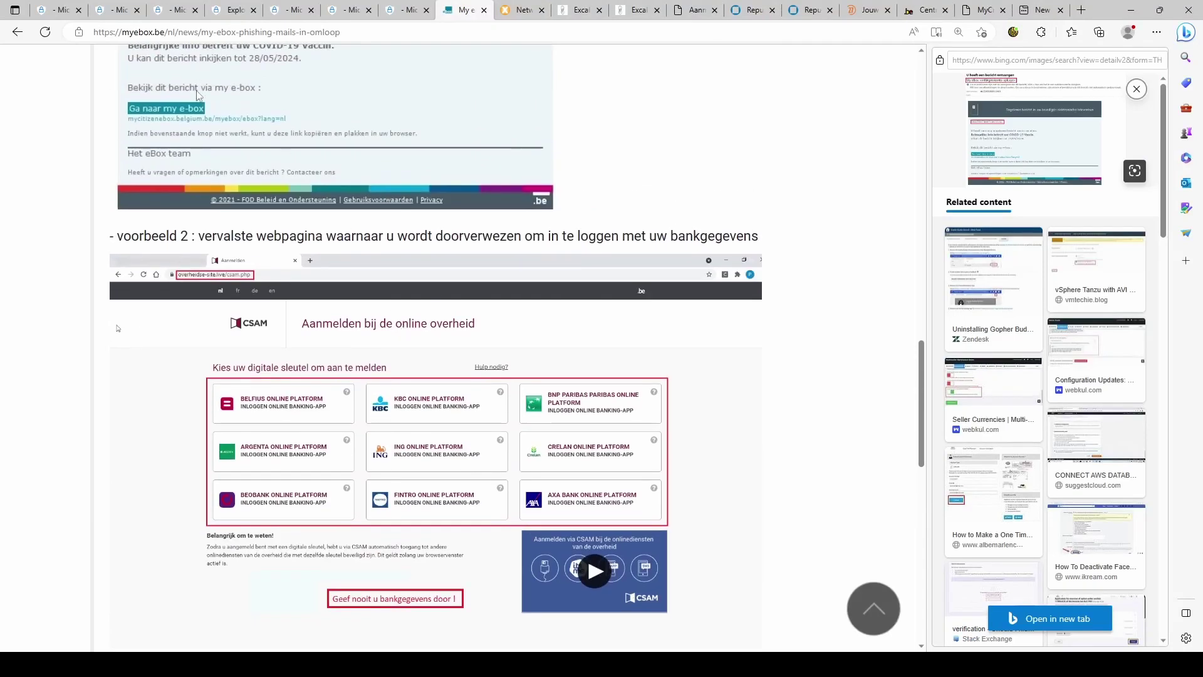
pyautogui.scroll(-3, 441, 311)
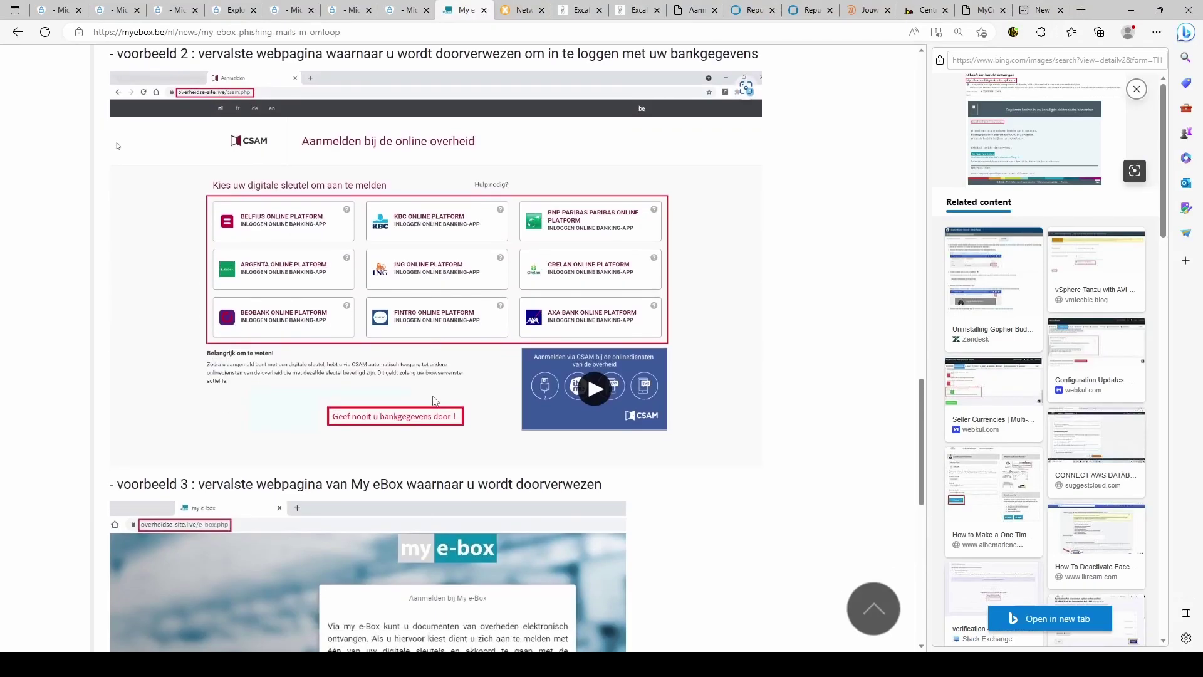
pyautogui.scroll(2, 426, 359)
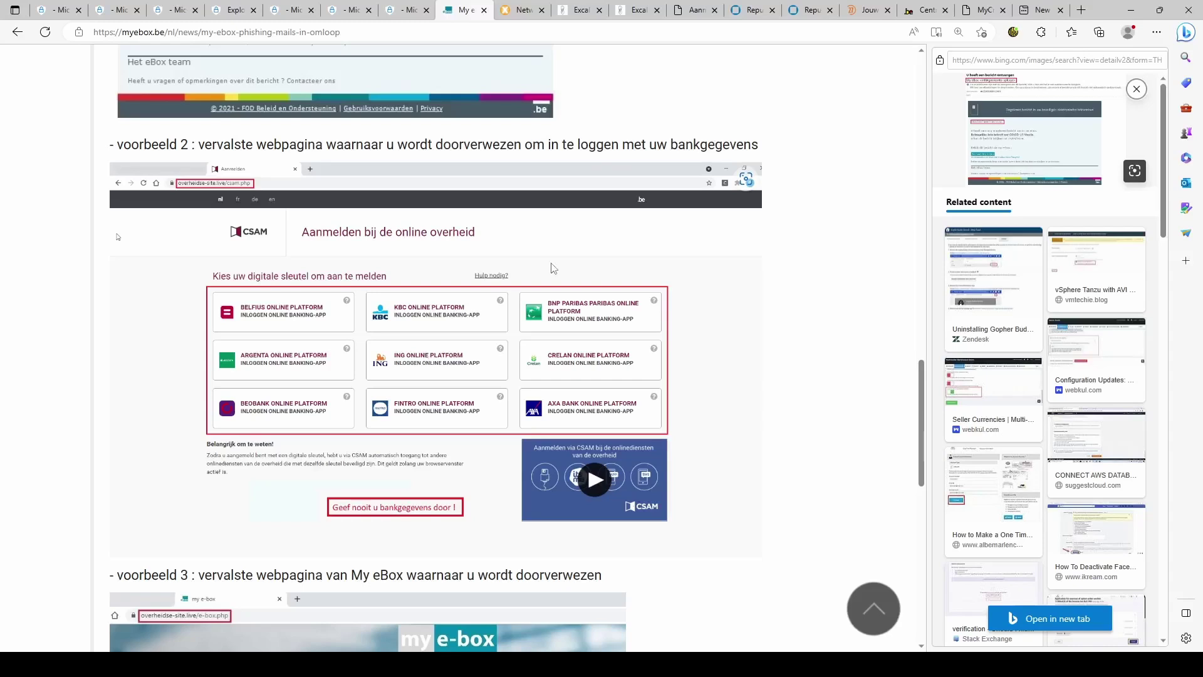
# - Glance at the Crelan response-code and Centre for Cyber Security tabs, then return to the My eBox article
pyautogui.click(982, 10)
pyautogui.click(910, 14)
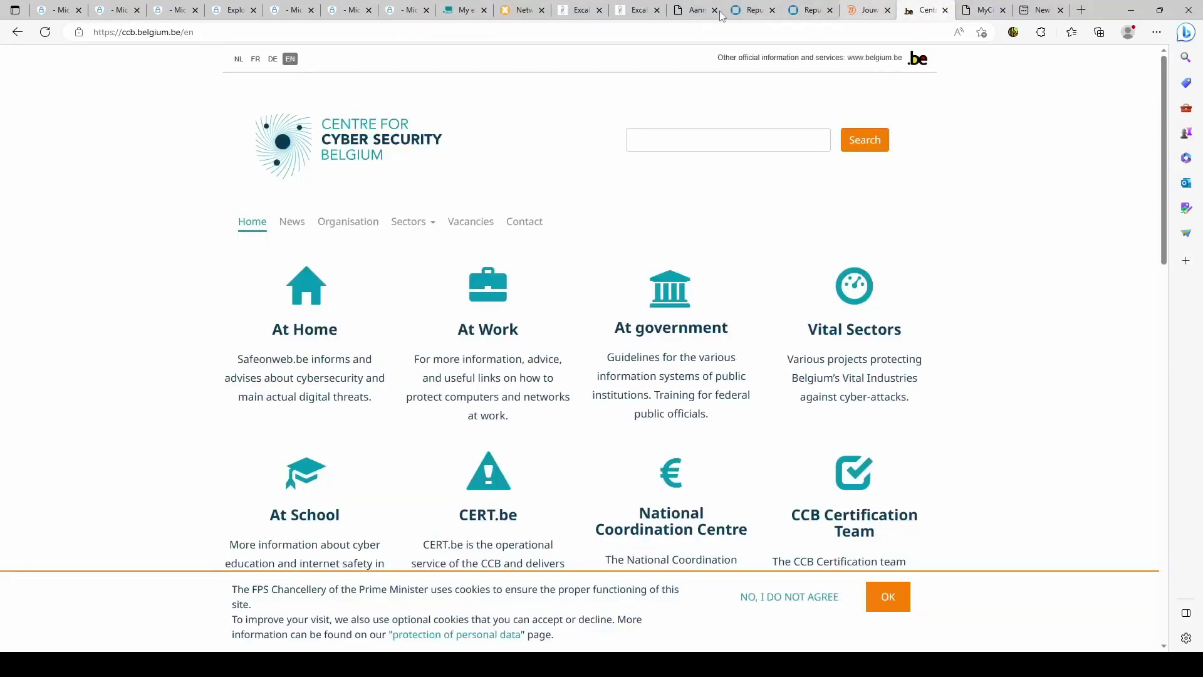
pyautogui.click(467, 10)
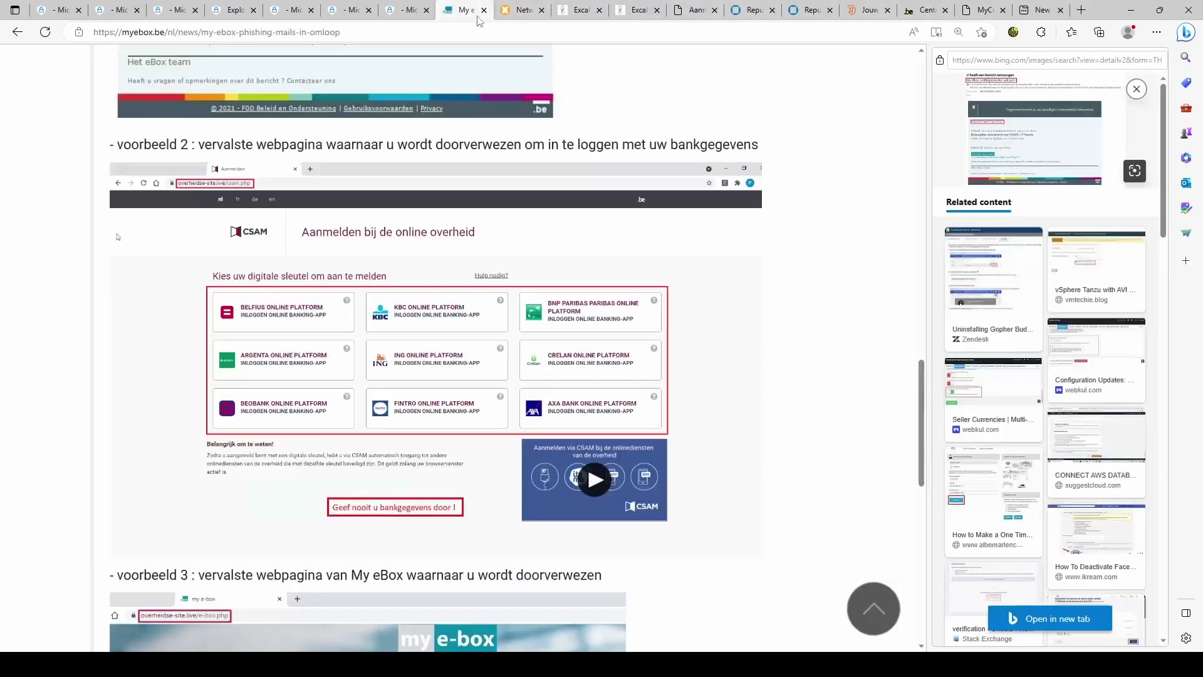
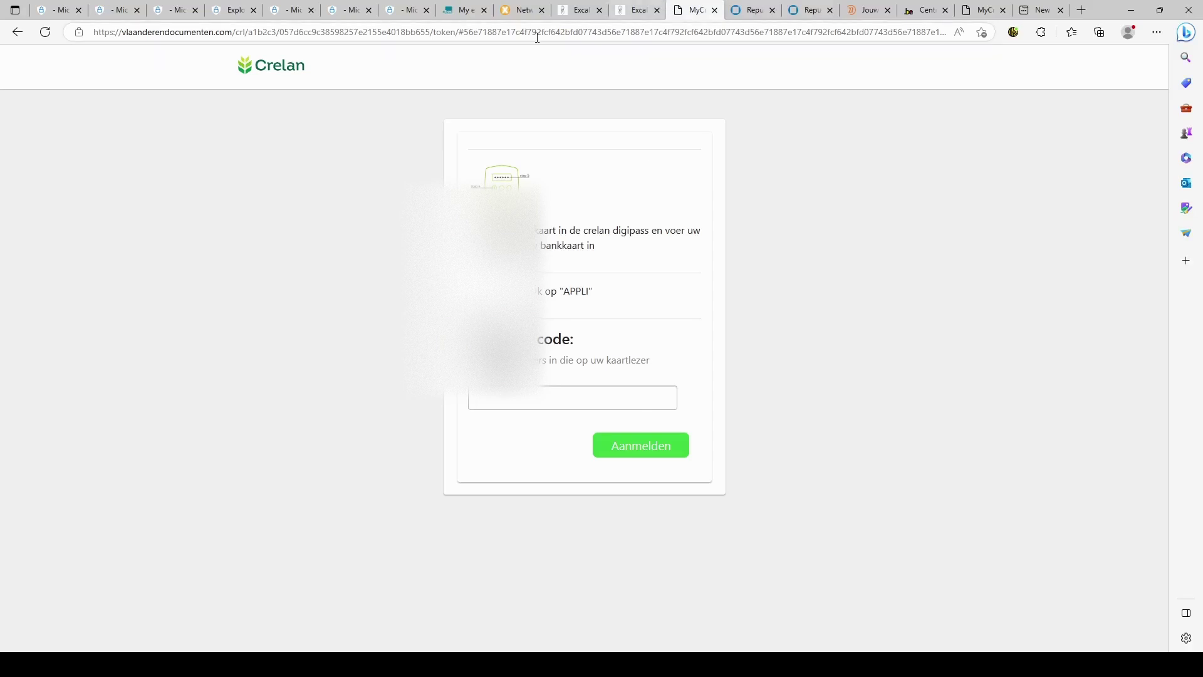
# - Highlight the Fiscale fiche email's SPF 'Soft fail' result, then bring up the Excalidraw diagram
pyautogui.click(348, 12)
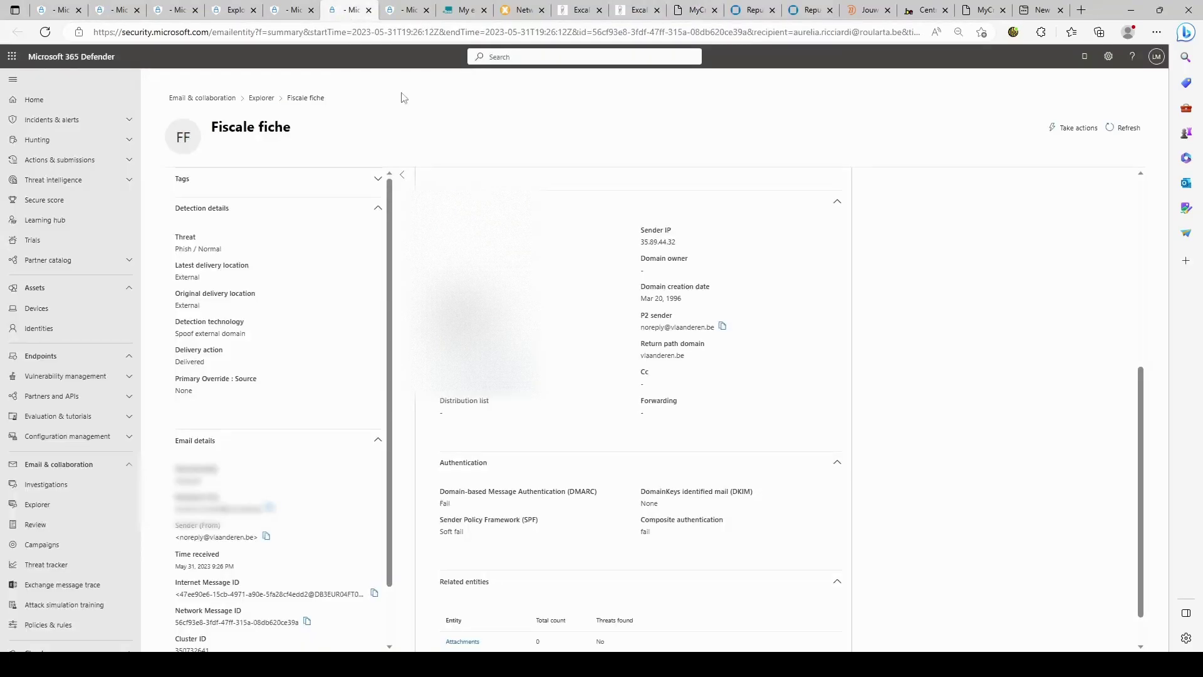
pyautogui.scroll(3, 564, 306)
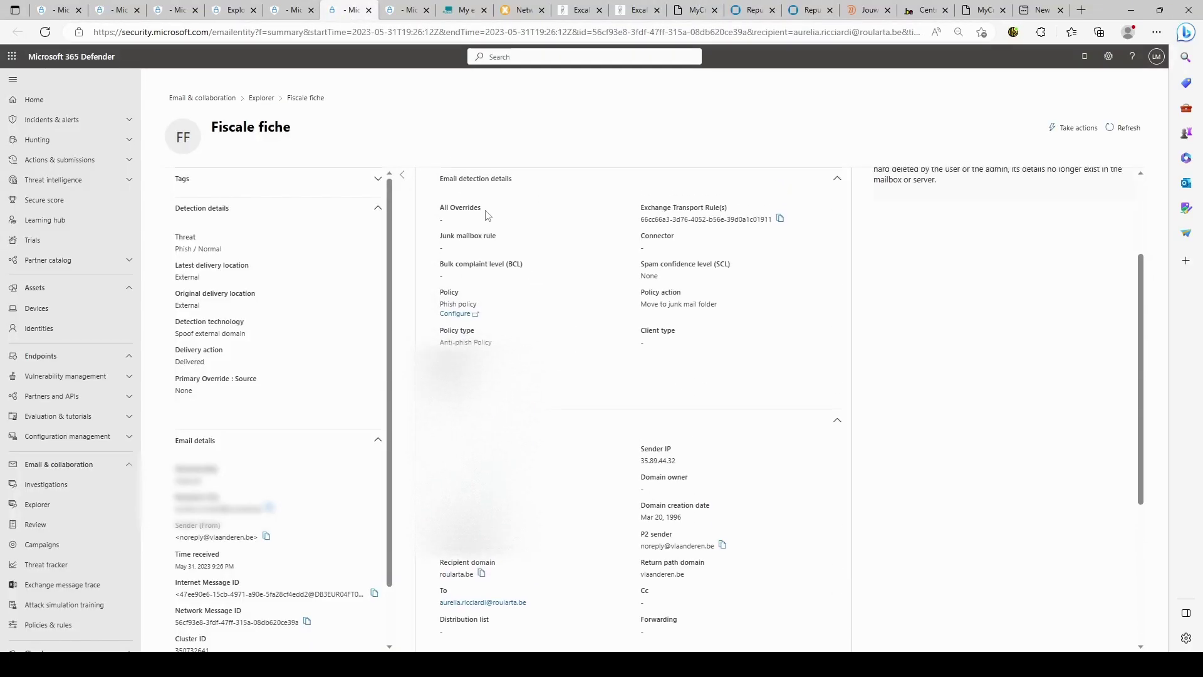
pyautogui.scroll(-3, 593, 319)
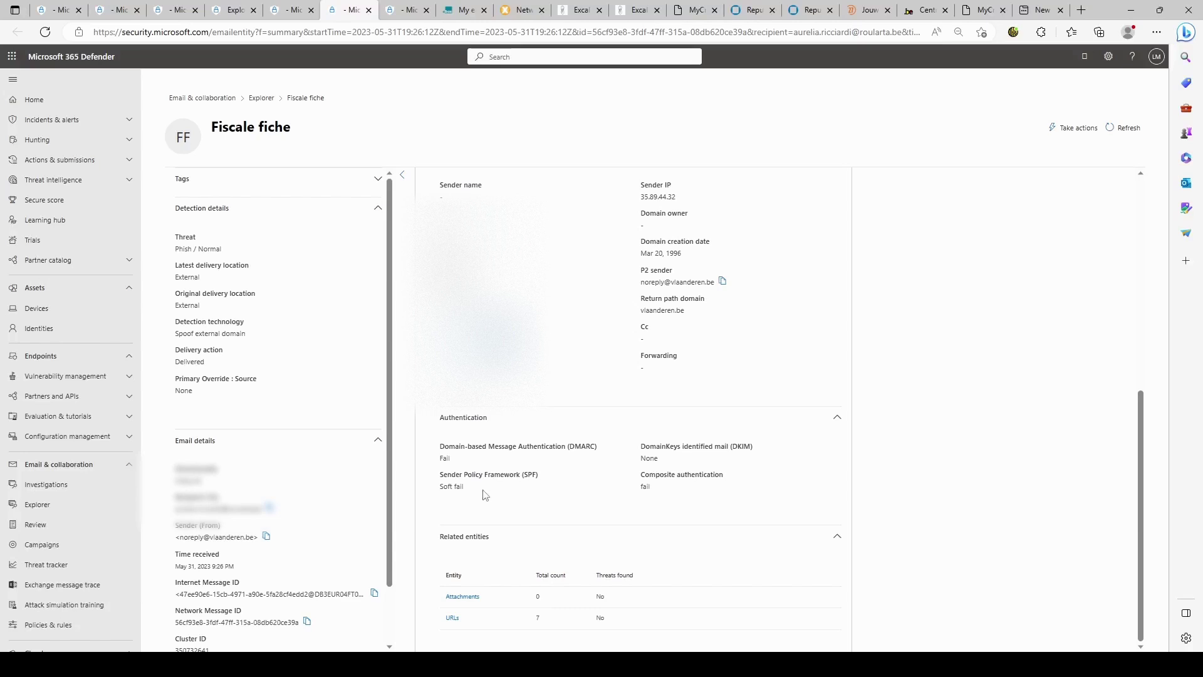
pyautogui.moveTo(483, 495); pyautogui.dragTo(438, 482)
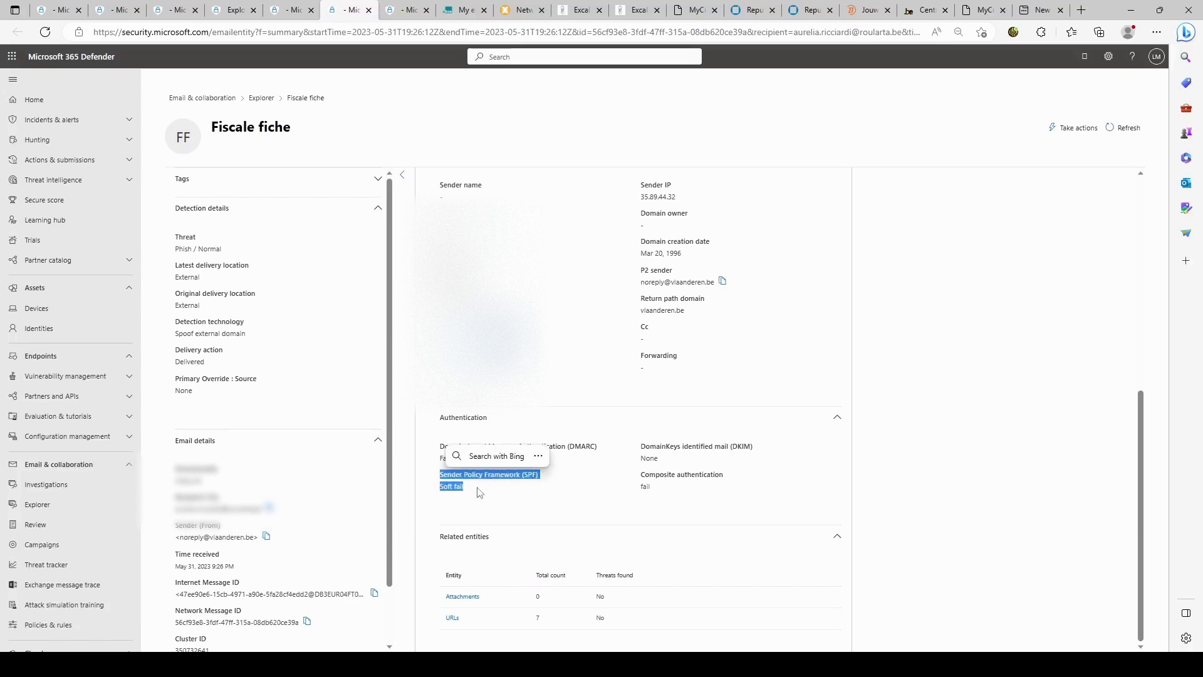
pyautogui.click(480, 492)
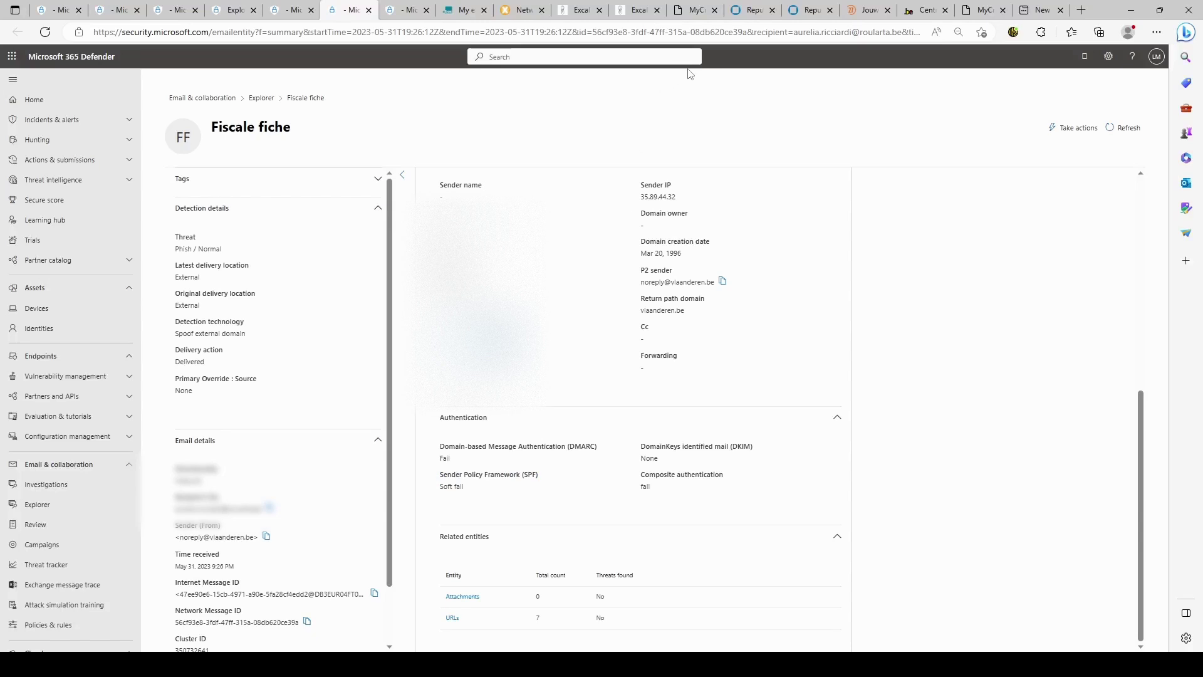
pyautogui.click(638, 11)
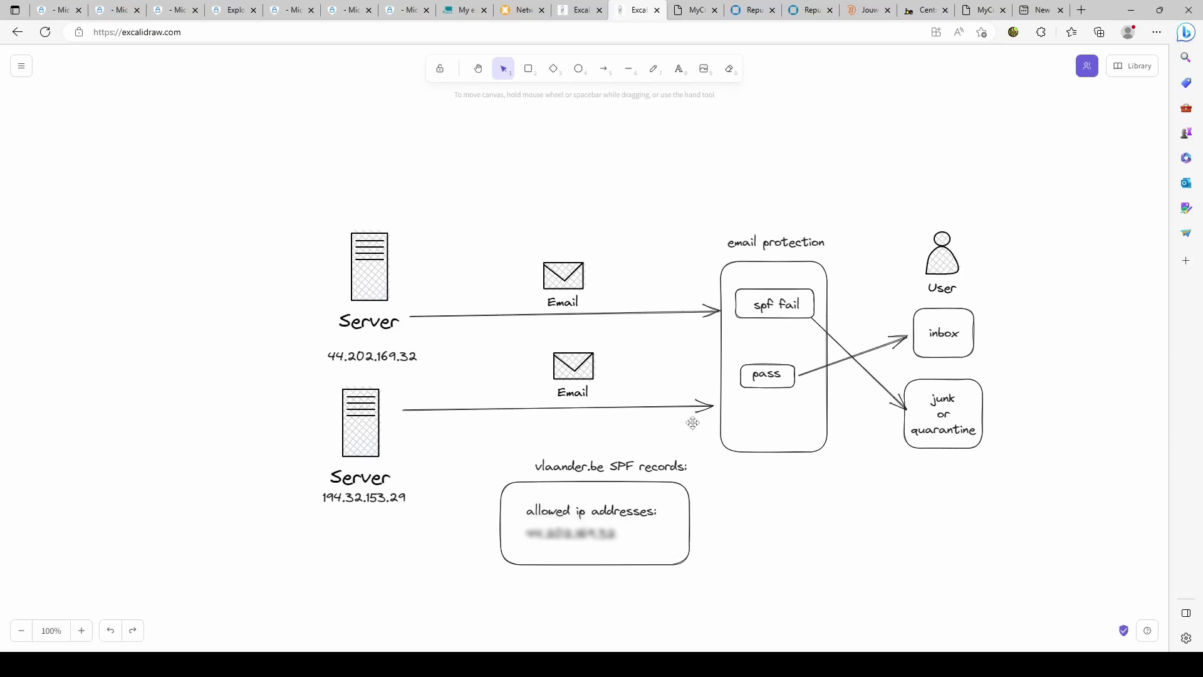
# - Draw a straight line from the 'spf fail' box to the 'vlaander.be SPF records' label
pyautogui.click(628, 69)
pyautogui.moveTo(741, 321); pyautogui.dragTo(607, 462)
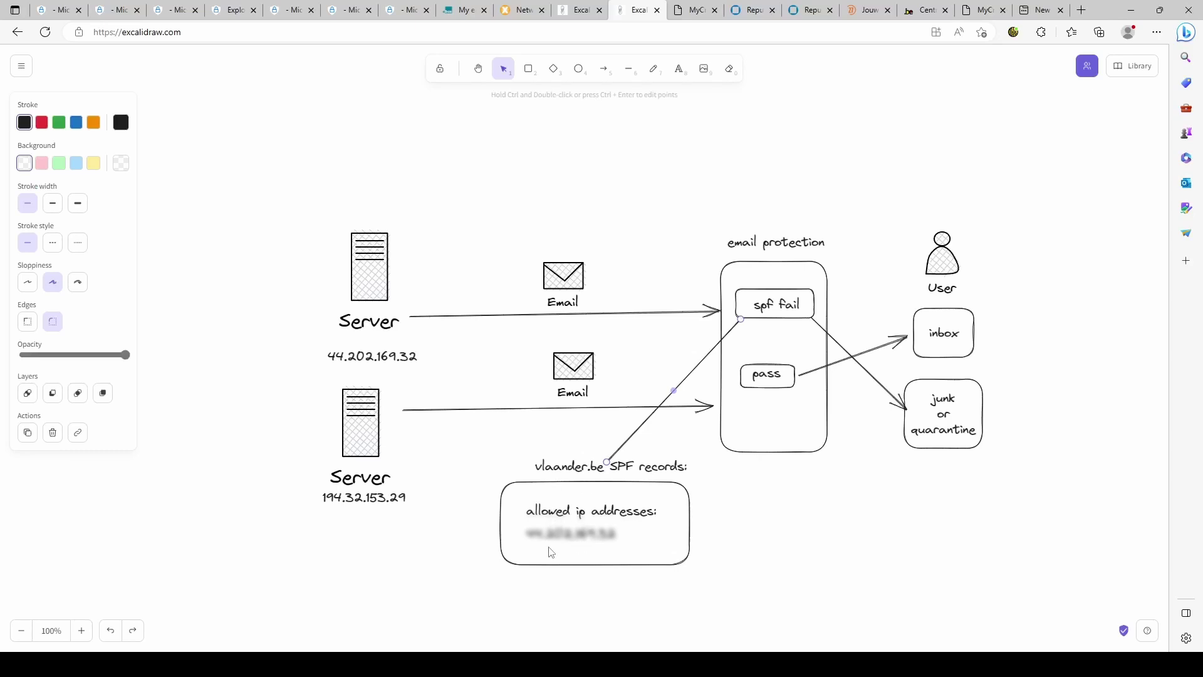
# - Write a '+ soft fail' line under the allowed IP in the vlaander.be SPF records box
pyautogui.doubleClick(545, 552)
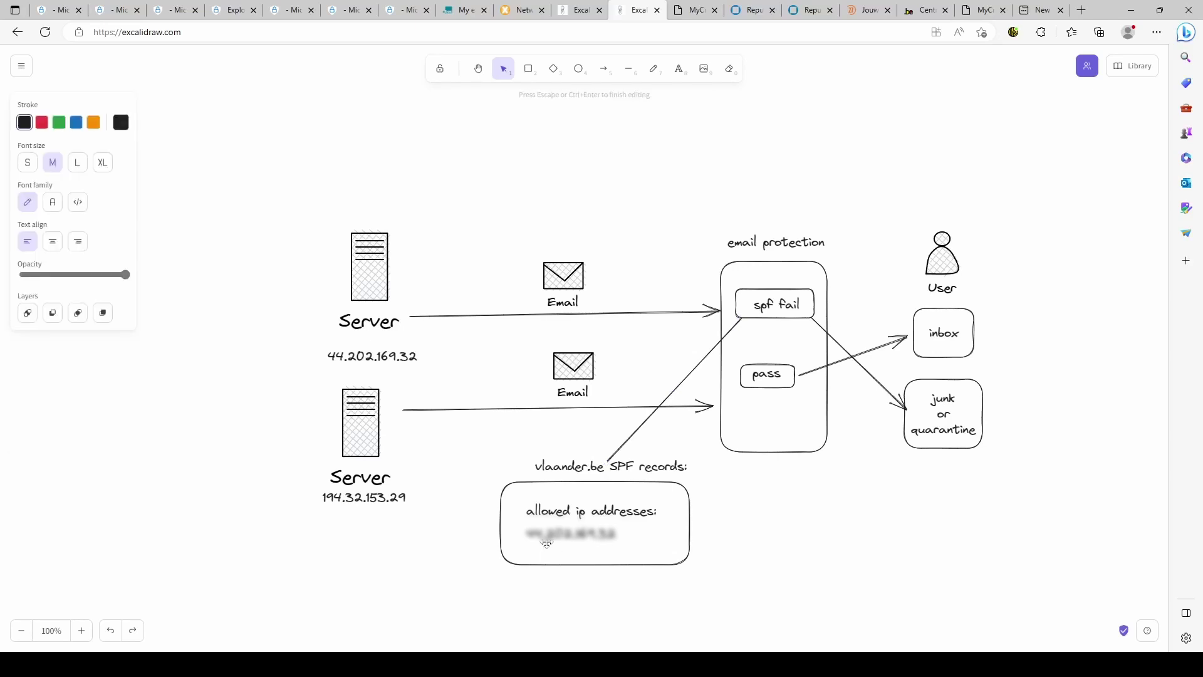
pyautogui.write('1')
pyautogui.write(' soft fail')
pyautogui.click(778, 502)
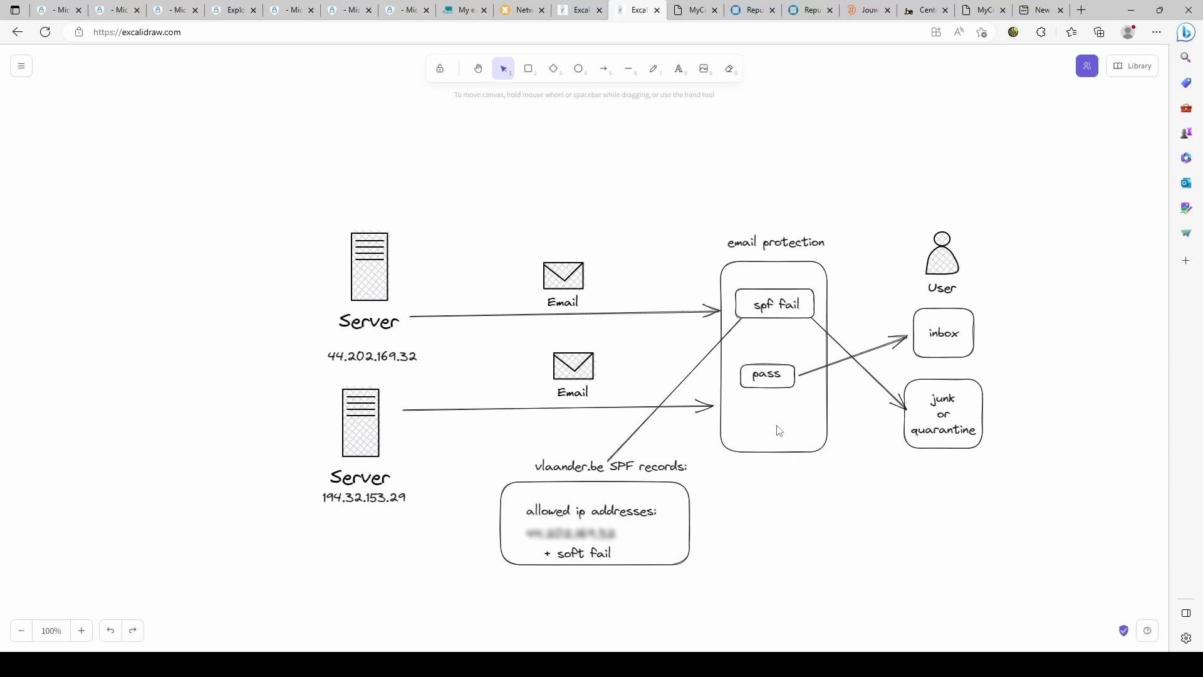
pyautogui.doubleClick(599, 553)
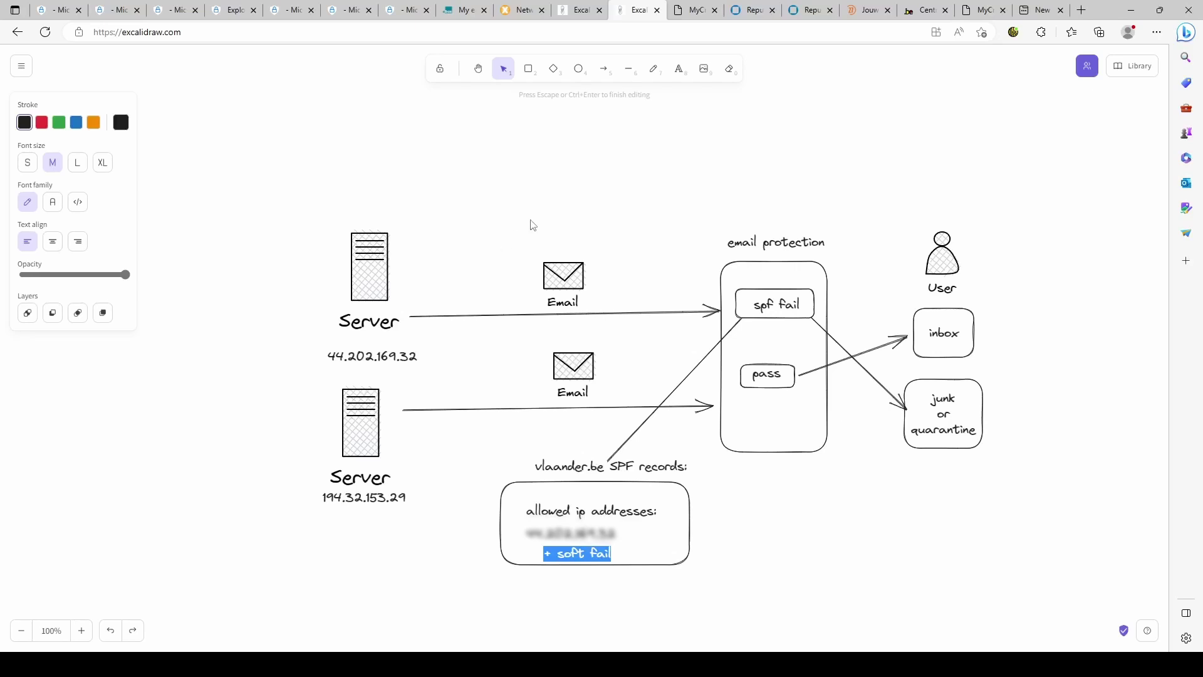
pyautogui.click(552, 199)
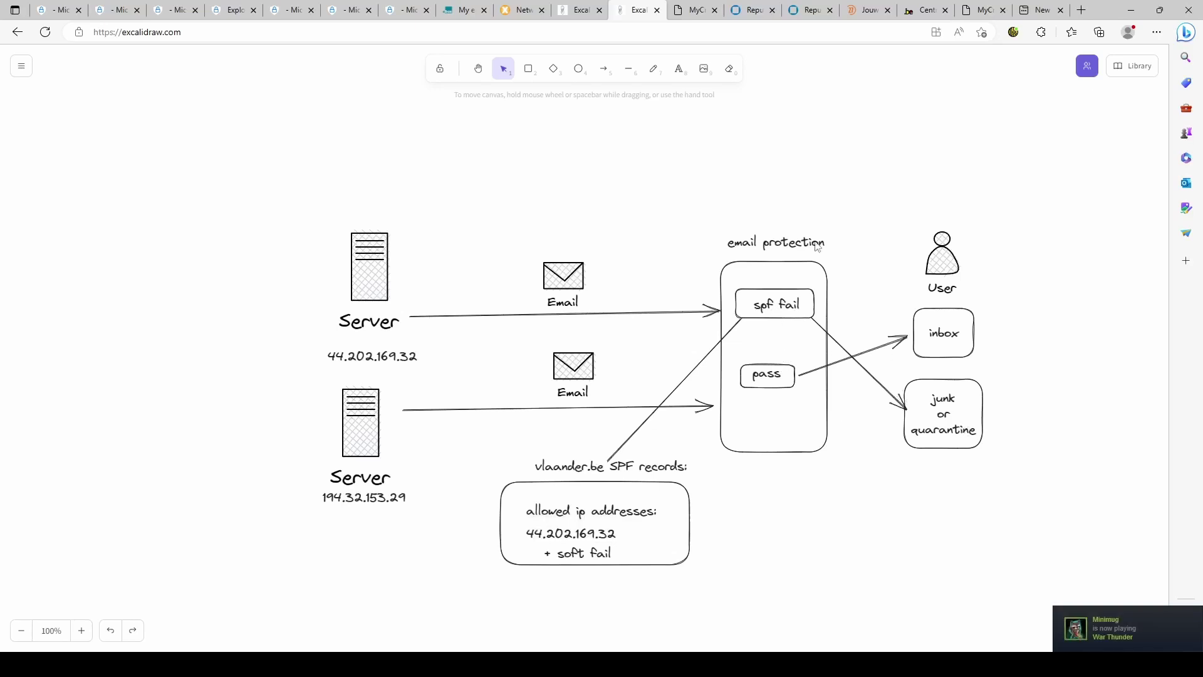
# - Highlight the SPF 'Pass' result of the 'Nieuw bericht in uw eBox' email
pyautogui.click(349, 11)
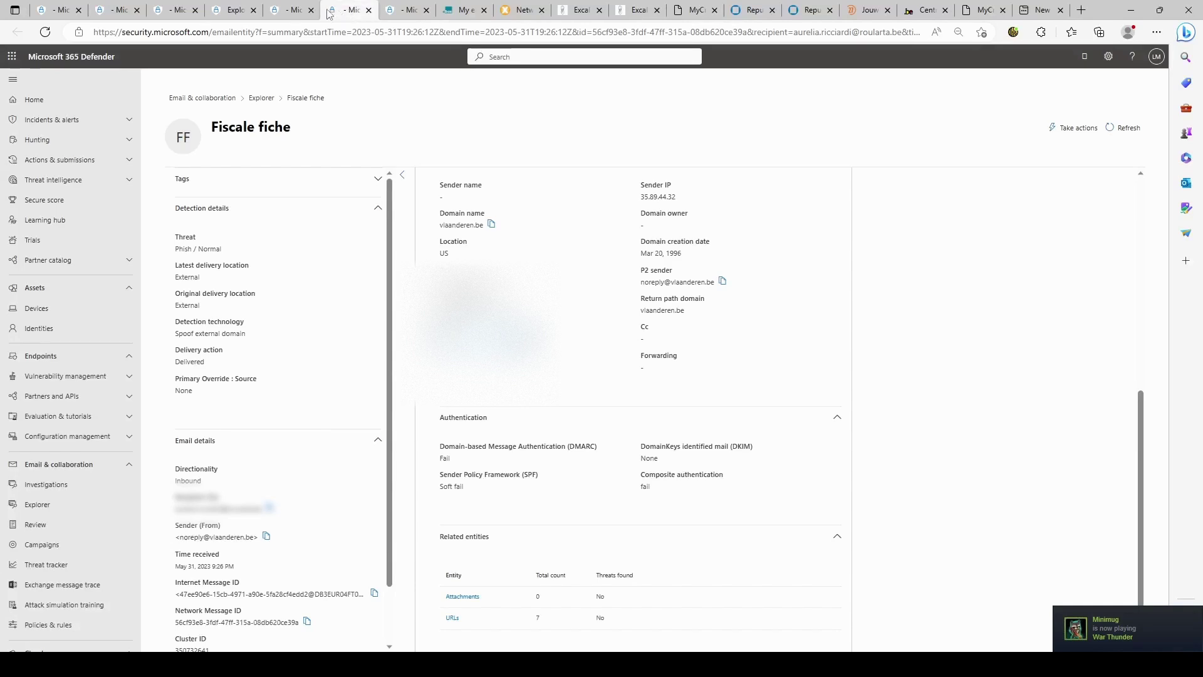
pyautogui.click(297, 13)
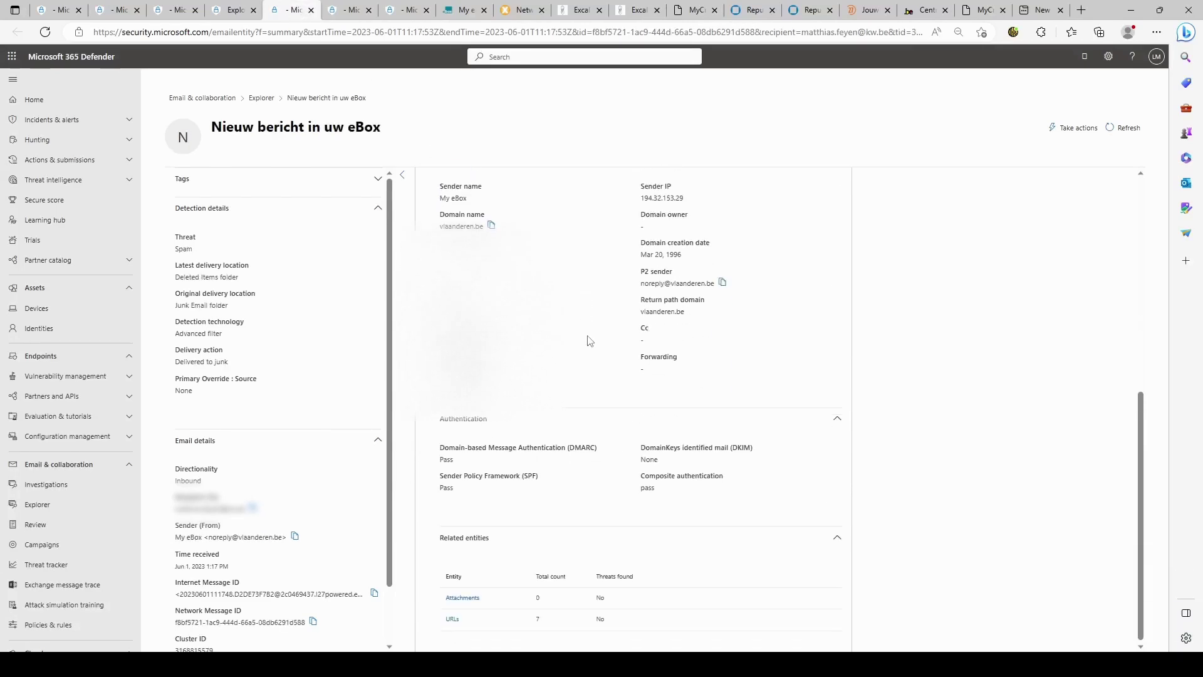
pyautogui.scroll(1, 633, 282)
pyautogui.moveTo(640, 270); pyautogui.dragTo(698, 277)
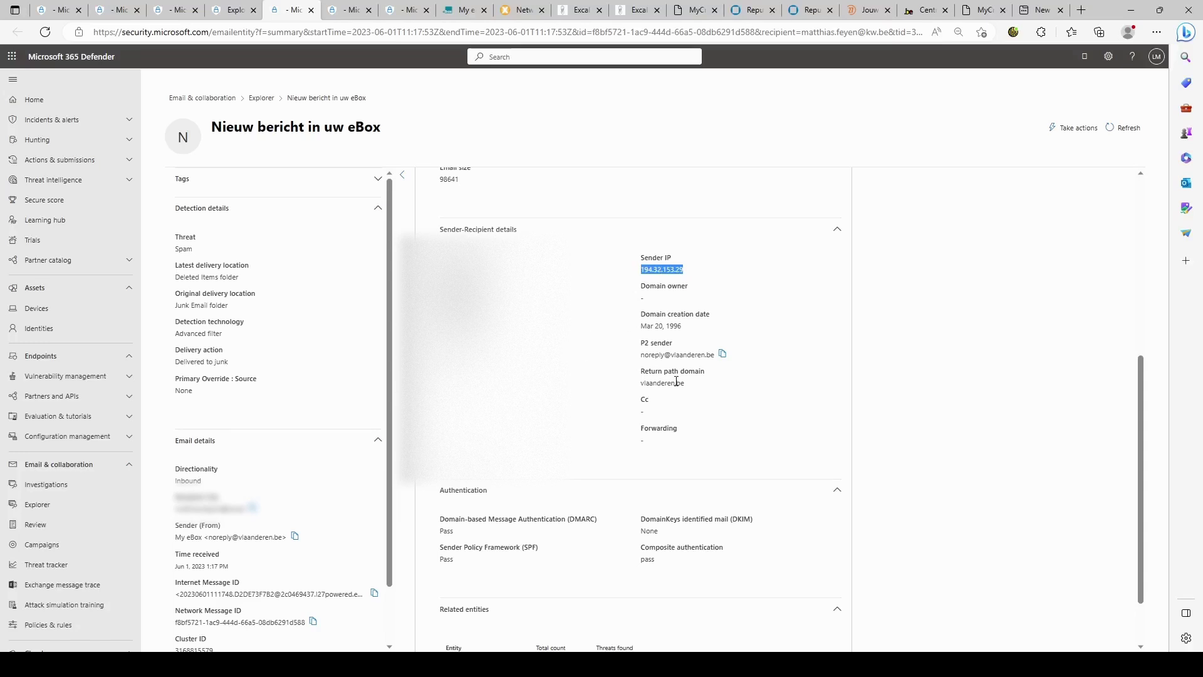
pyautogui.scroll(-1, 676, 381)
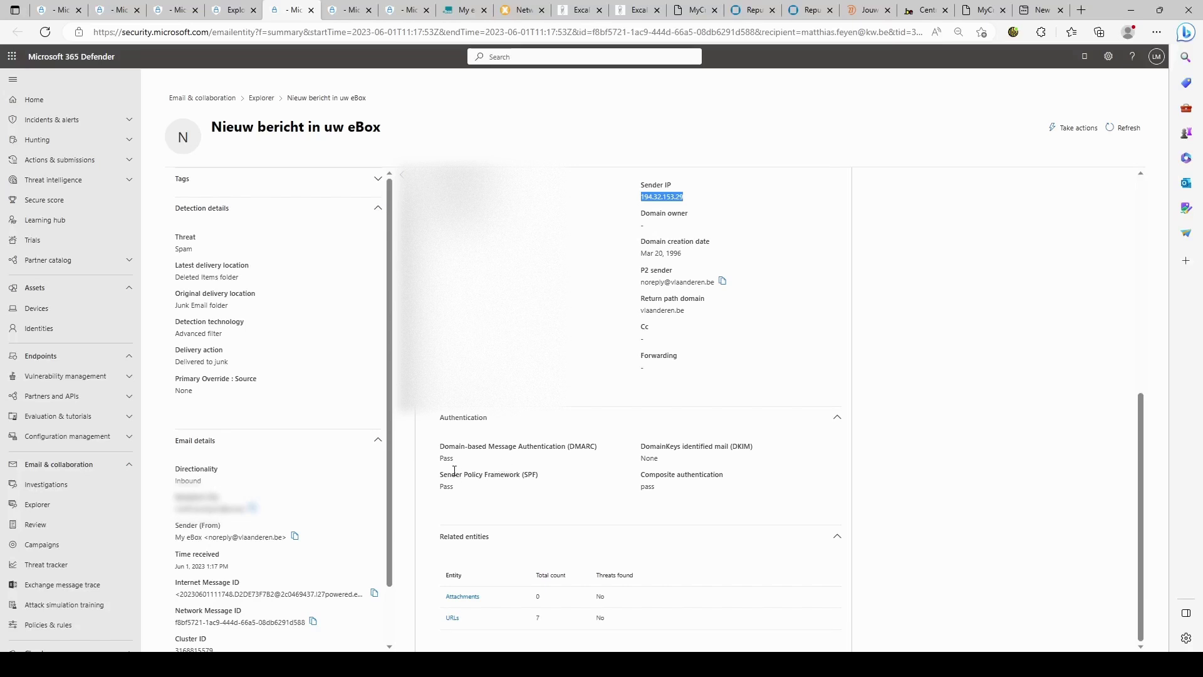
pyautogui.moveTo(457, 491); pyautogui.dragTo(439, 489)
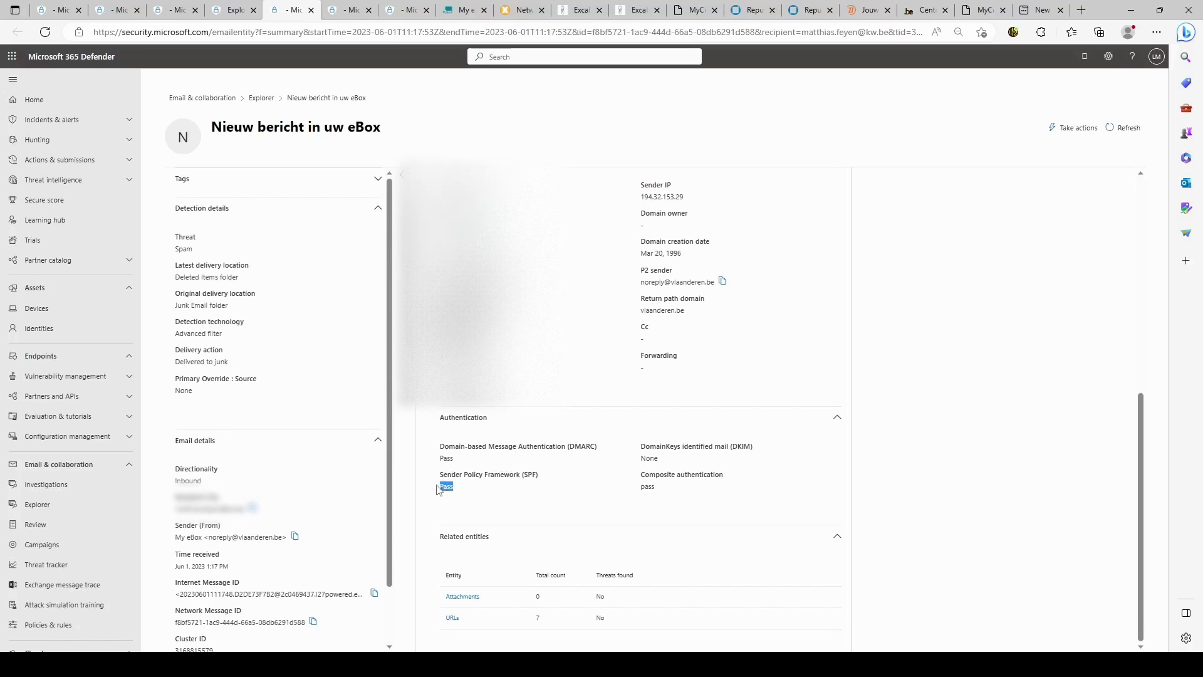
pyautogui.click(527, 495)
# - Copy the email's ssjfeiren7.info URL and load it in a new browser tab
pyautogui.scroll(6, 601, 279)
pyautogui.click(598, 186)
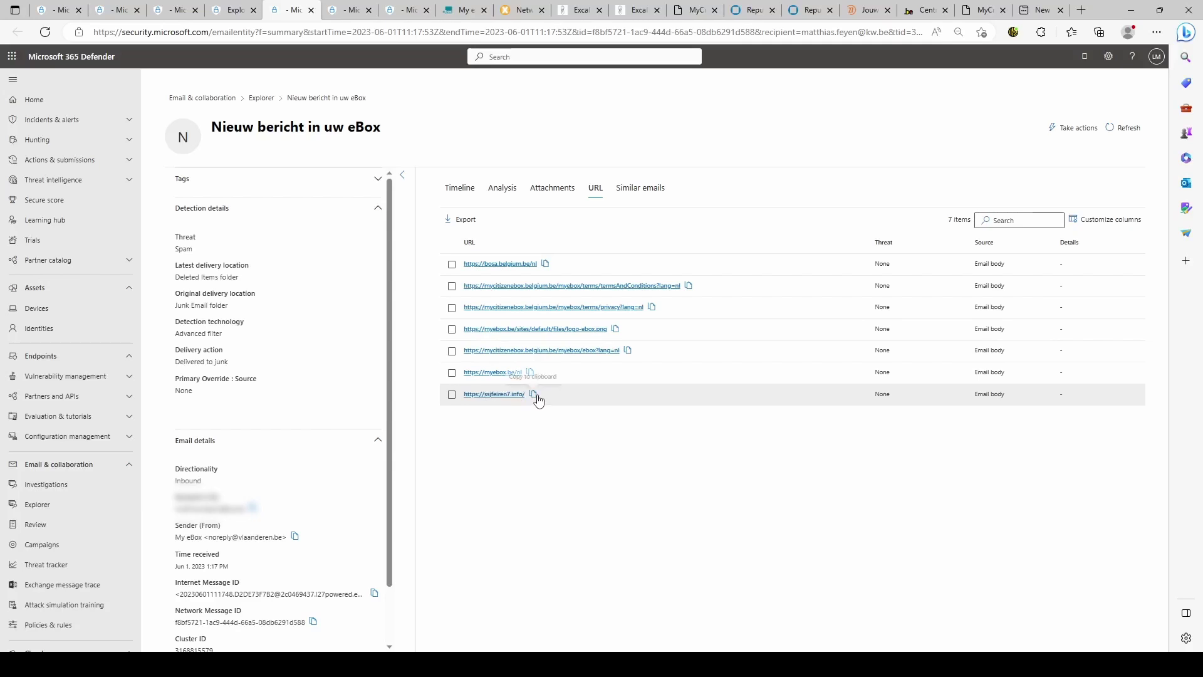
pyautogui.click(533, 395)
pyautogui.click(1082, 10)
pyautogui.hotkey('ctrl', 'v')
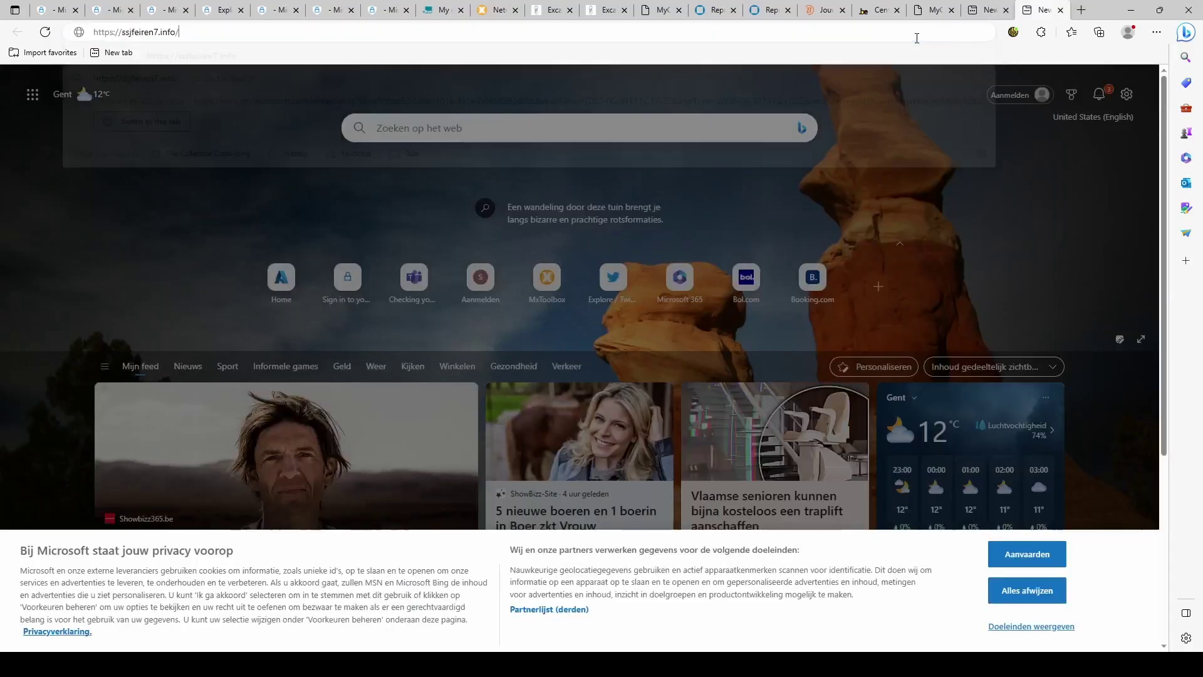
pyautogui.press('Return')
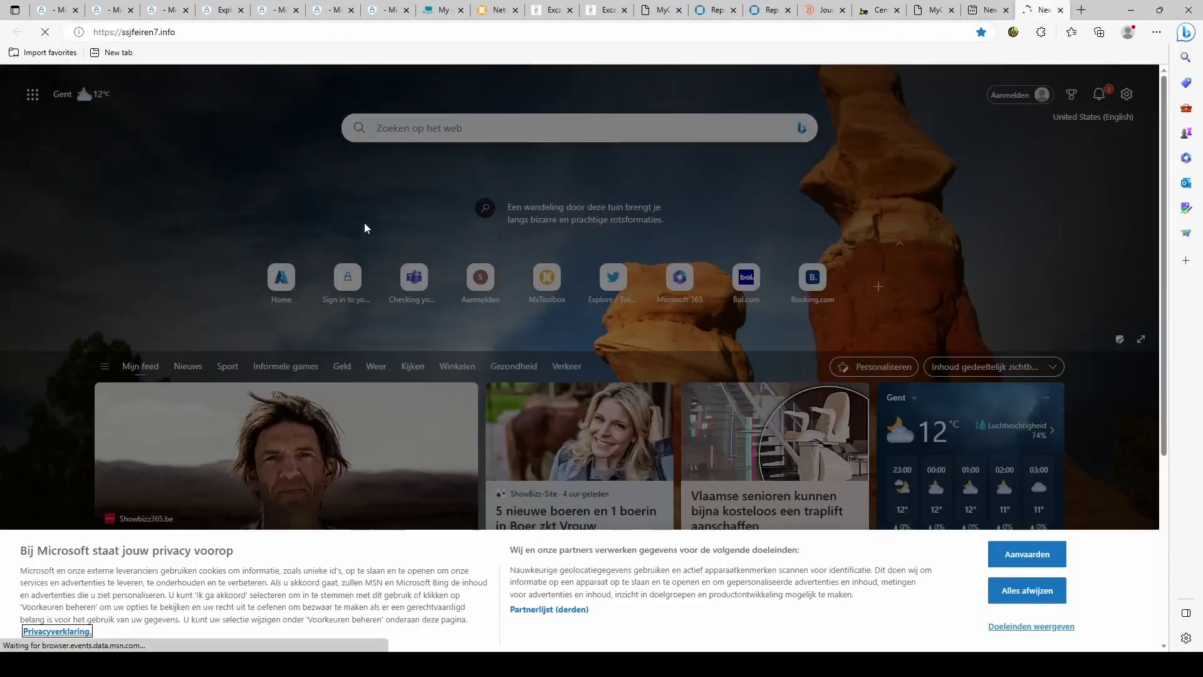
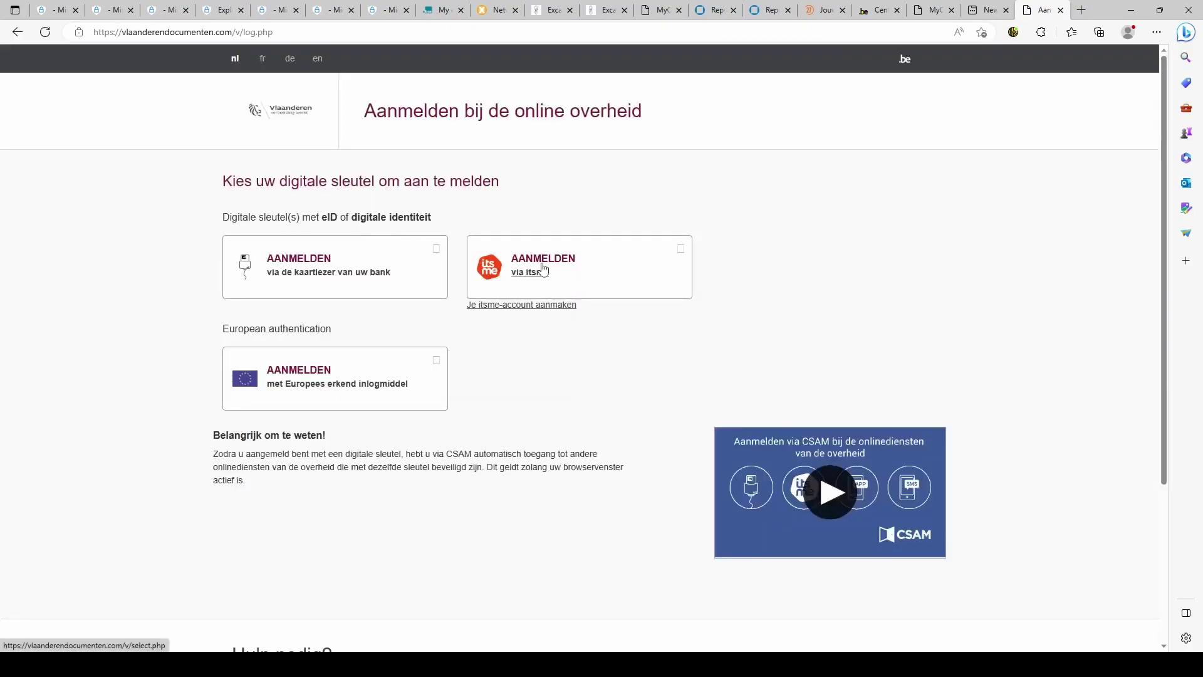
# - Follow the phishing page's itsme login to its bank choices, then return to the Fiscale fiche email
pyautogui.click(544, 270)
pyautogui.scroll(-3, 542, 268)
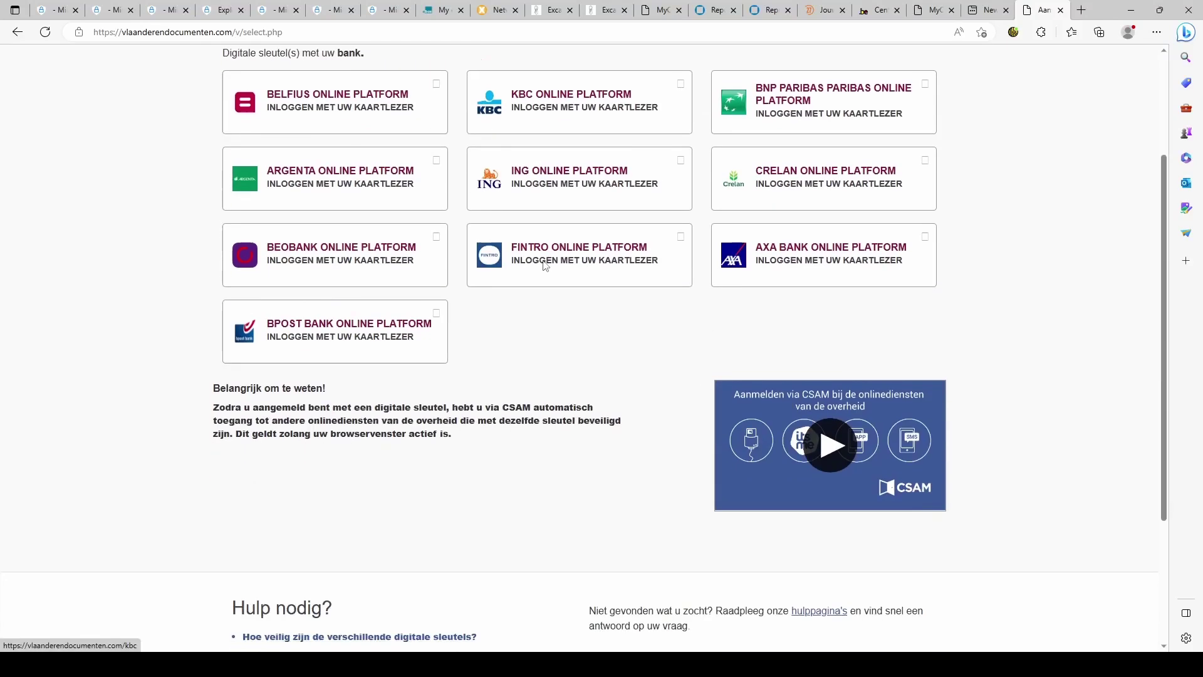
pyautogui.scroll(3, 545, 267)
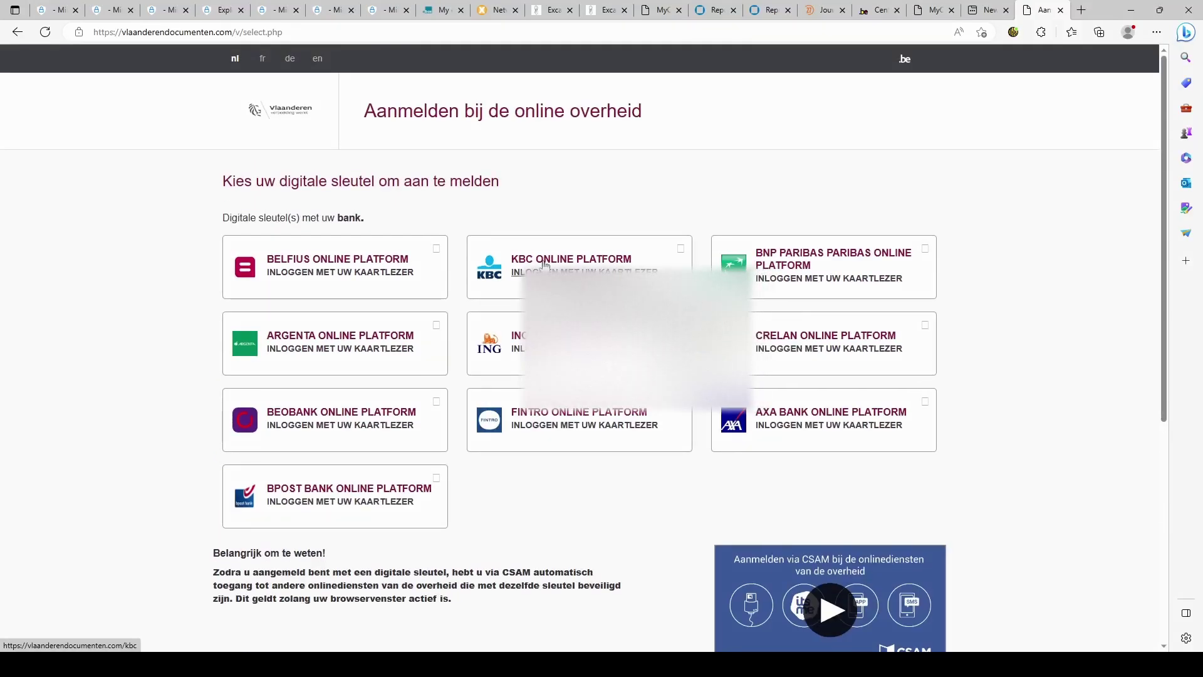
pyautogui.click(332, 10)
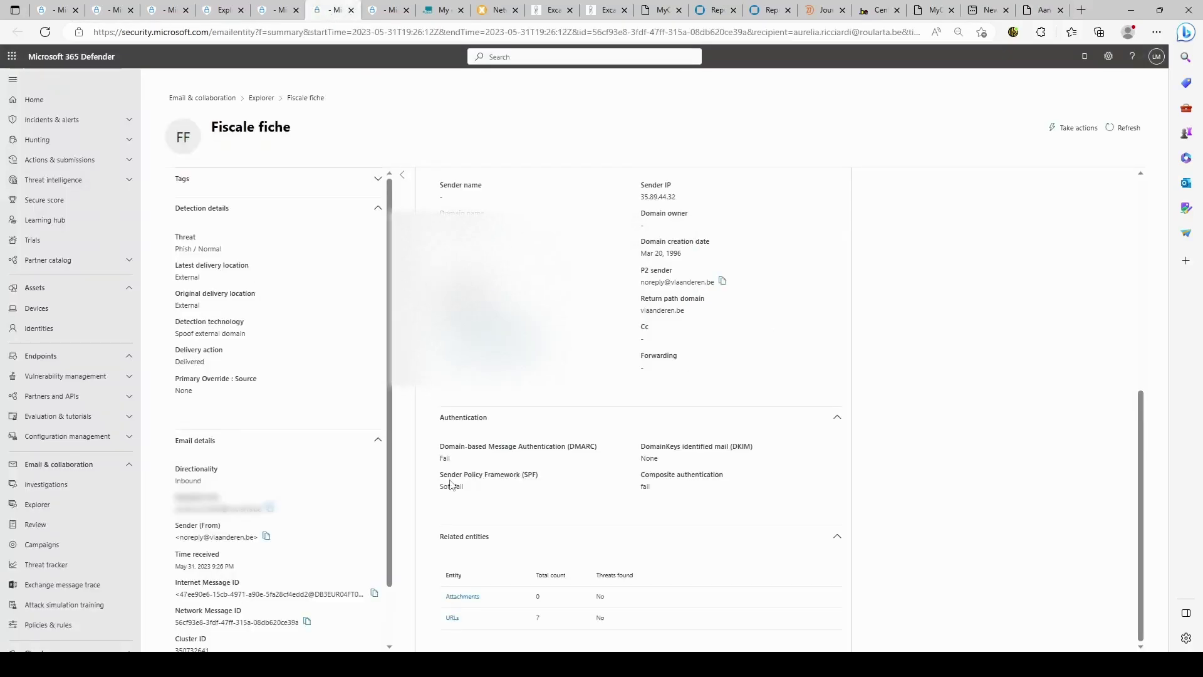
# - Open the eBox email's analysis and select its sender IP 194.32.153.29
pyautogui.hotkey('ctrl', 'shift', 'Tab')
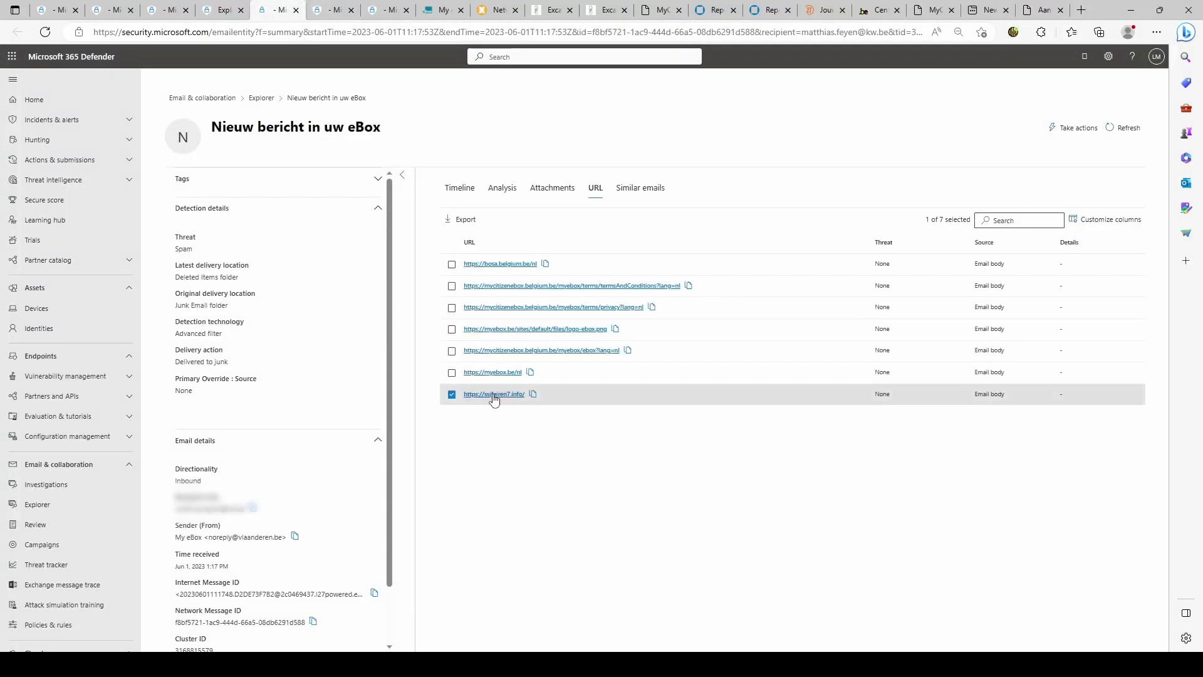
pyautogui.click(502, 188)
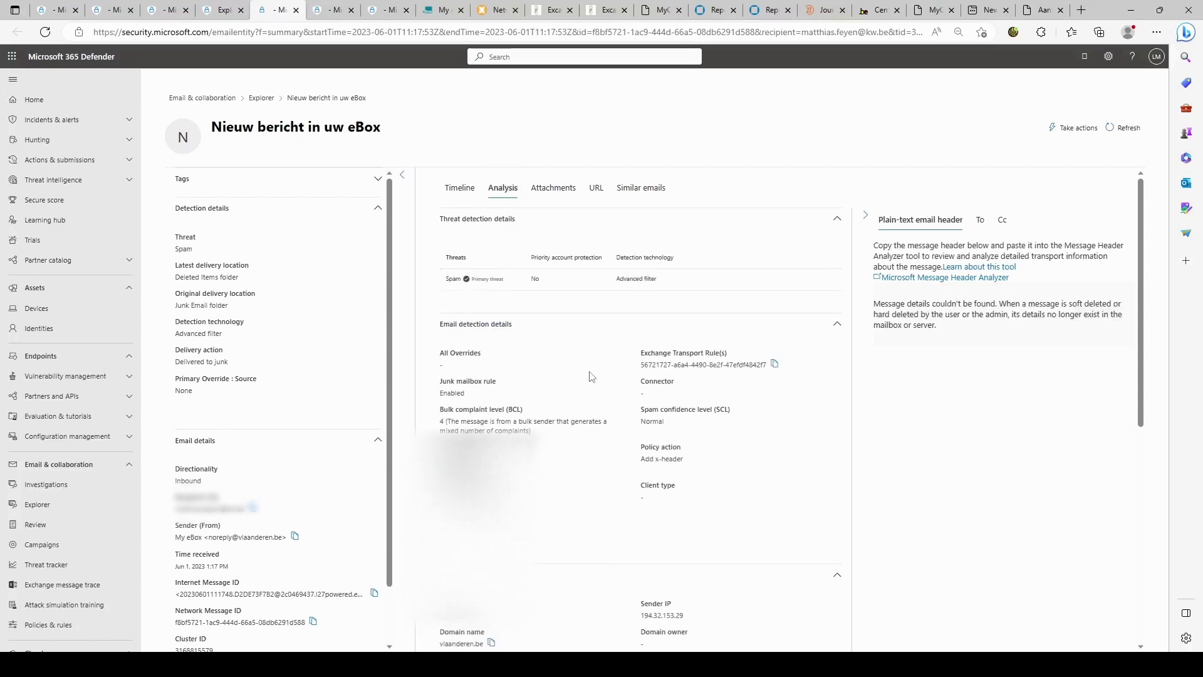
pyautogui.scroll(-5, 592, 378)
pyautogui.scroll(3, 685, 307)
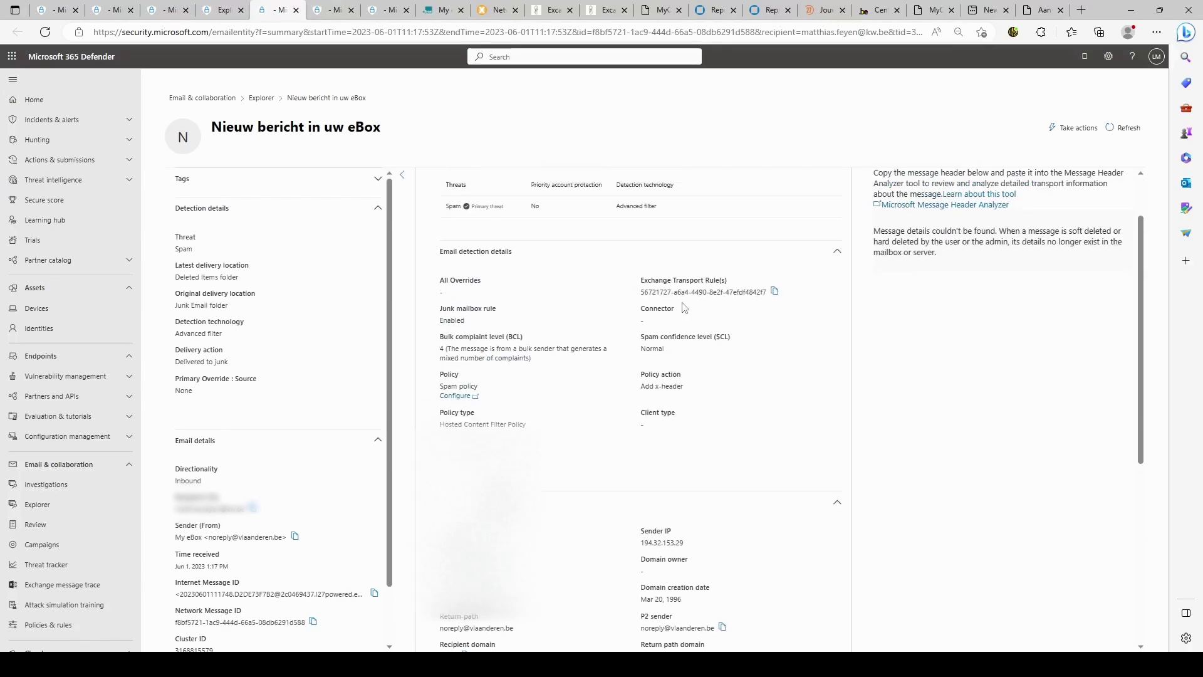
pyautogui.scroll(-2, 682, 360)
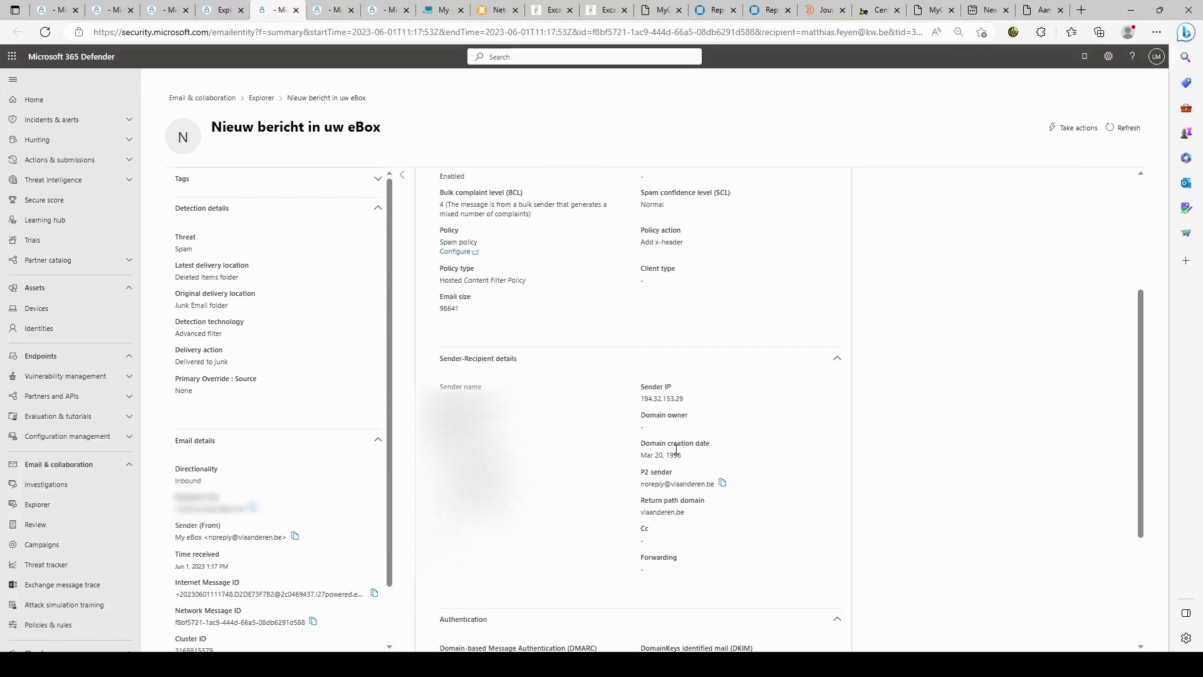
pyautogui.doubleClick(663, 401)
pyautogui.scroll(-3, 664, 398)
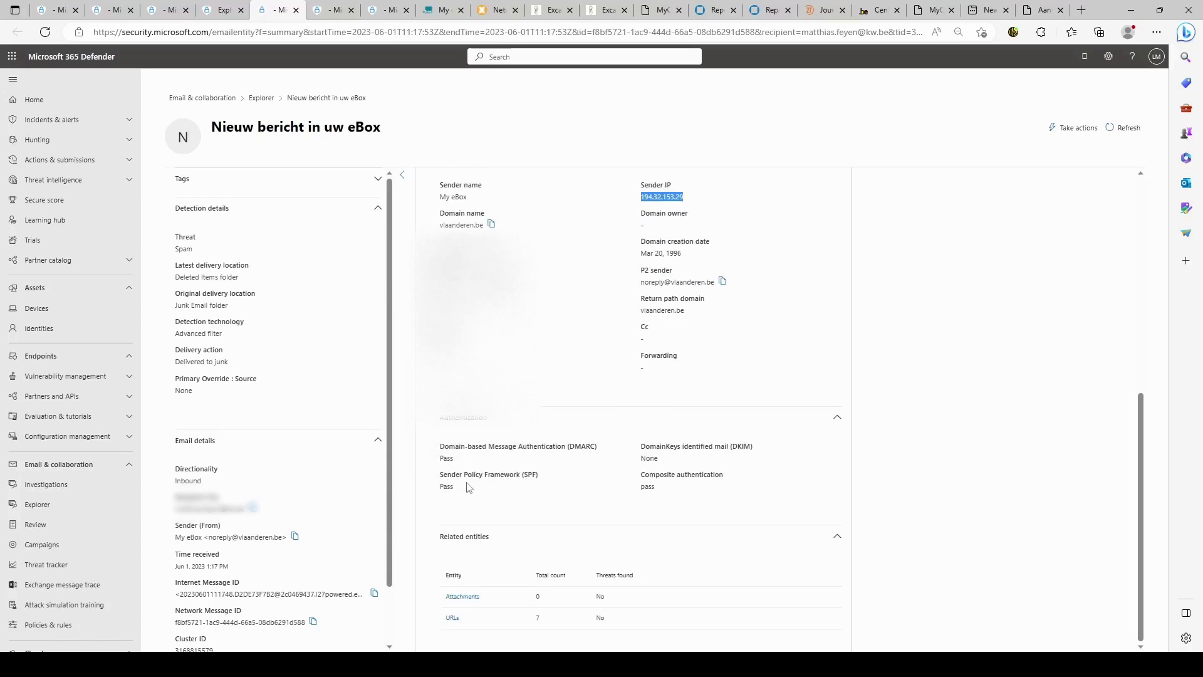
# - Copy the second server's IP 194.32.153.29 into the Excalidraw SPF box, below 'allowed ip addresses:'
pyautogui.click(548, 10)
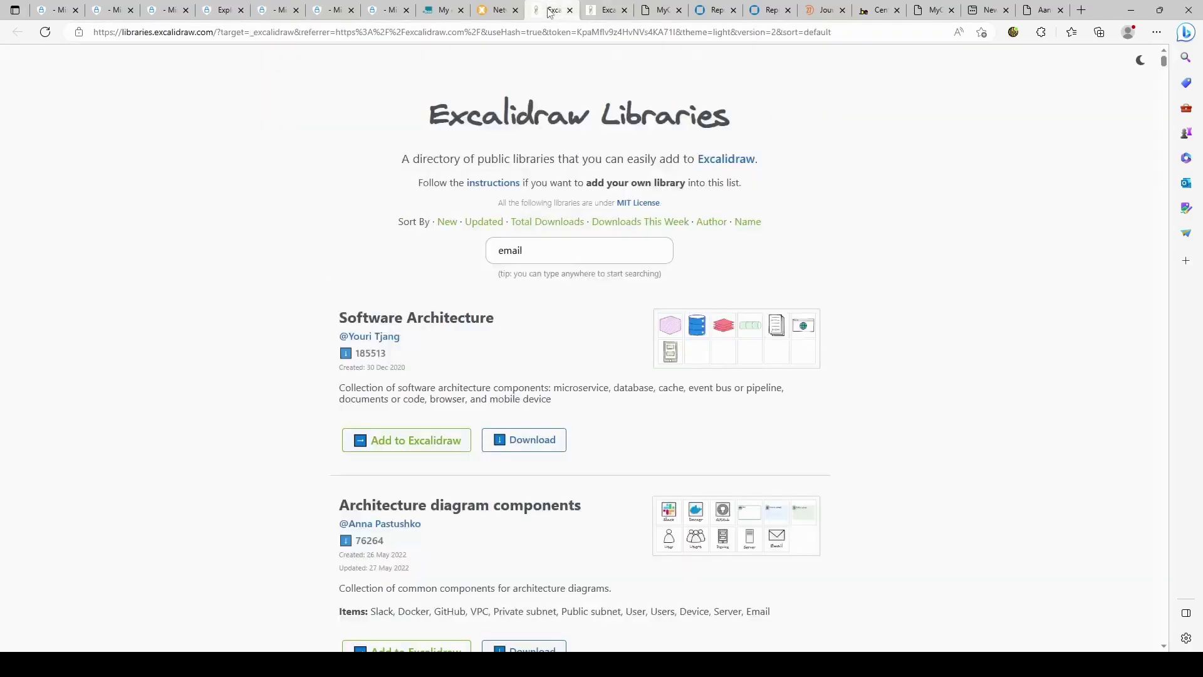
pyautogui.click(603, 10)
pyautogui.scroll(-2, 388, 469)
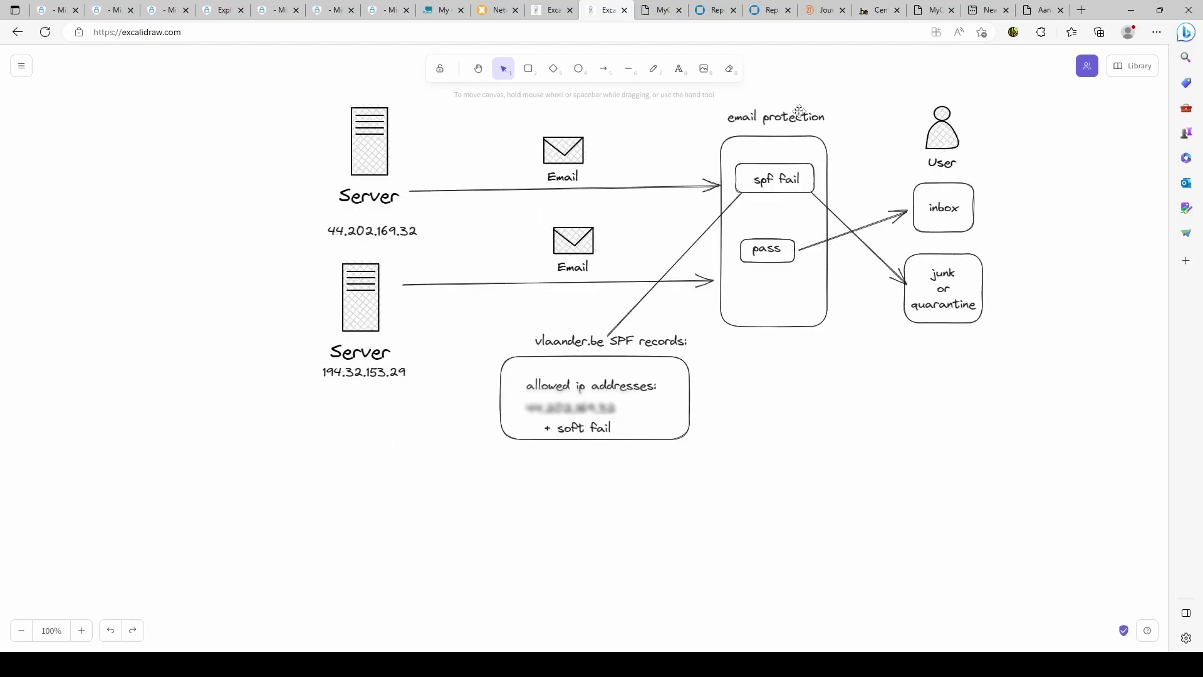
pyautogui.doubleClick(366, 371)
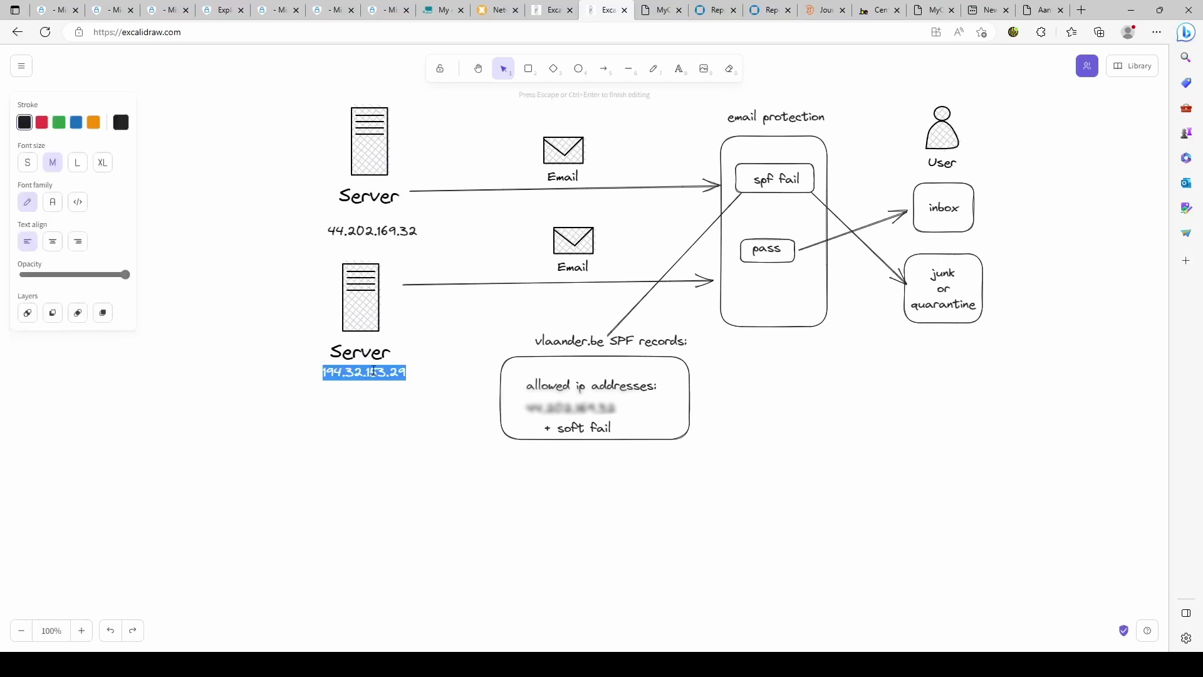
pyautogui.hotkey('ctrl', 'c')
pyautogui.doubleClick(570, 408)
pyautogui.hotkey('ctrl', 'v')
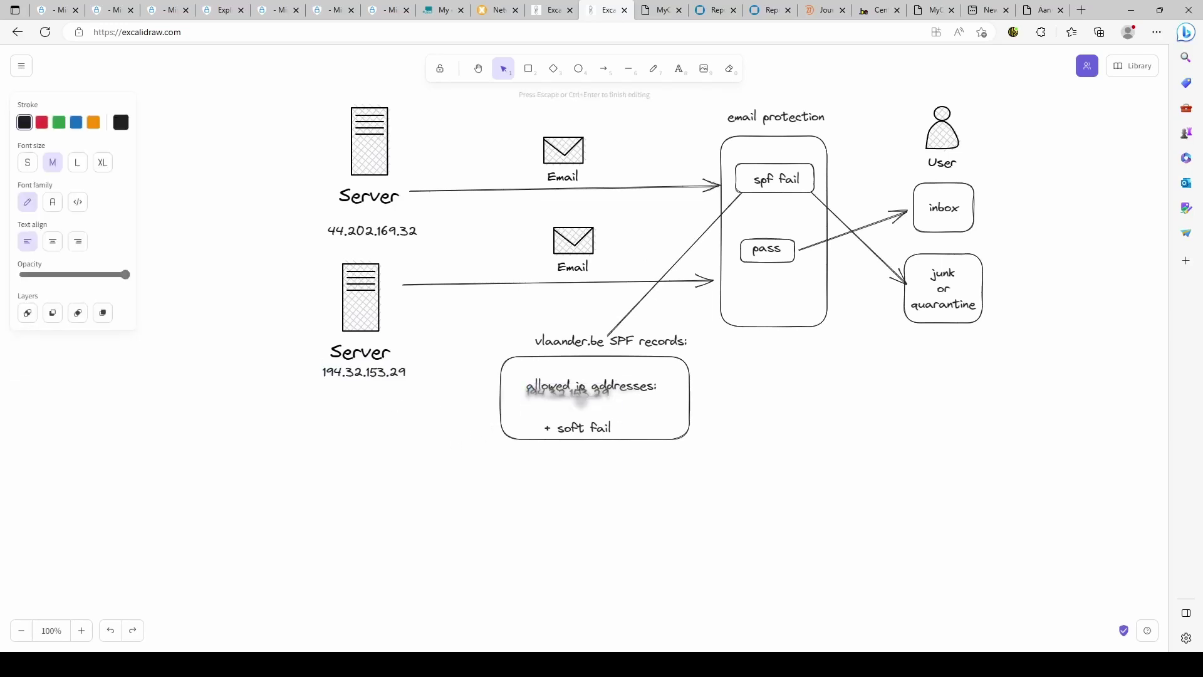
pyautogui.click(798, 418)
pyautogui.moveTo(587, 393); pyautogui.dragTo(585, 406)
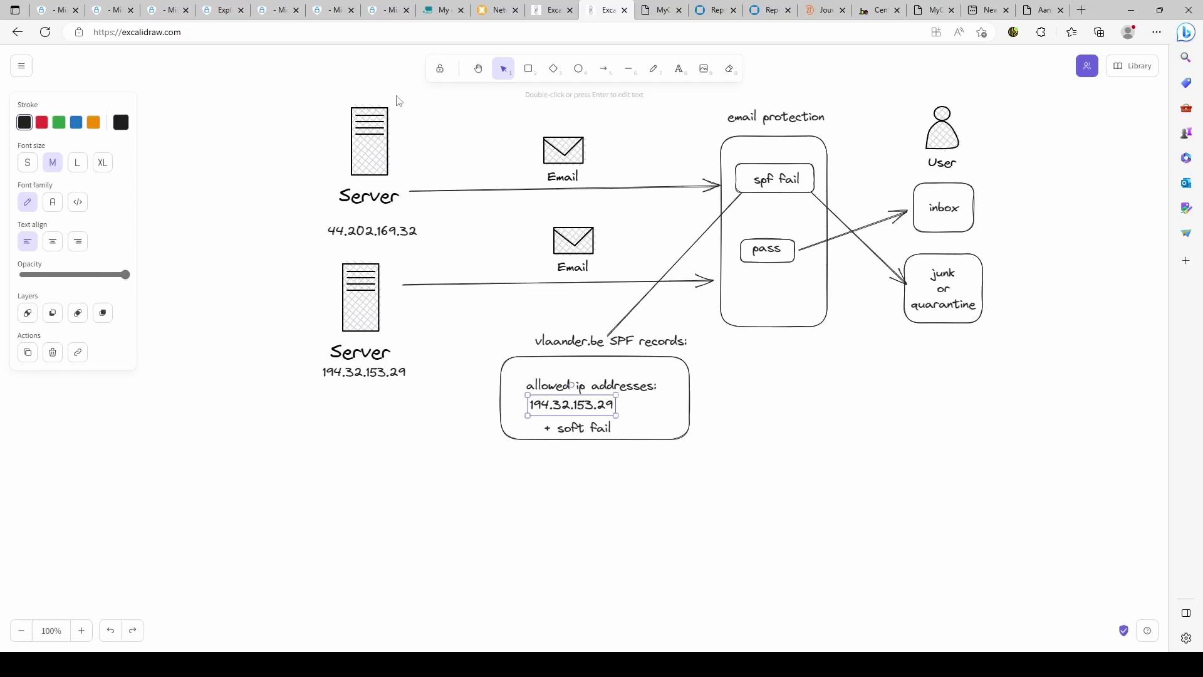
# - Compare the Fiscale fiche and eBox emails, highlighting the eBox email's Advanced filter detection technology
pyautogui.click(334, 10)
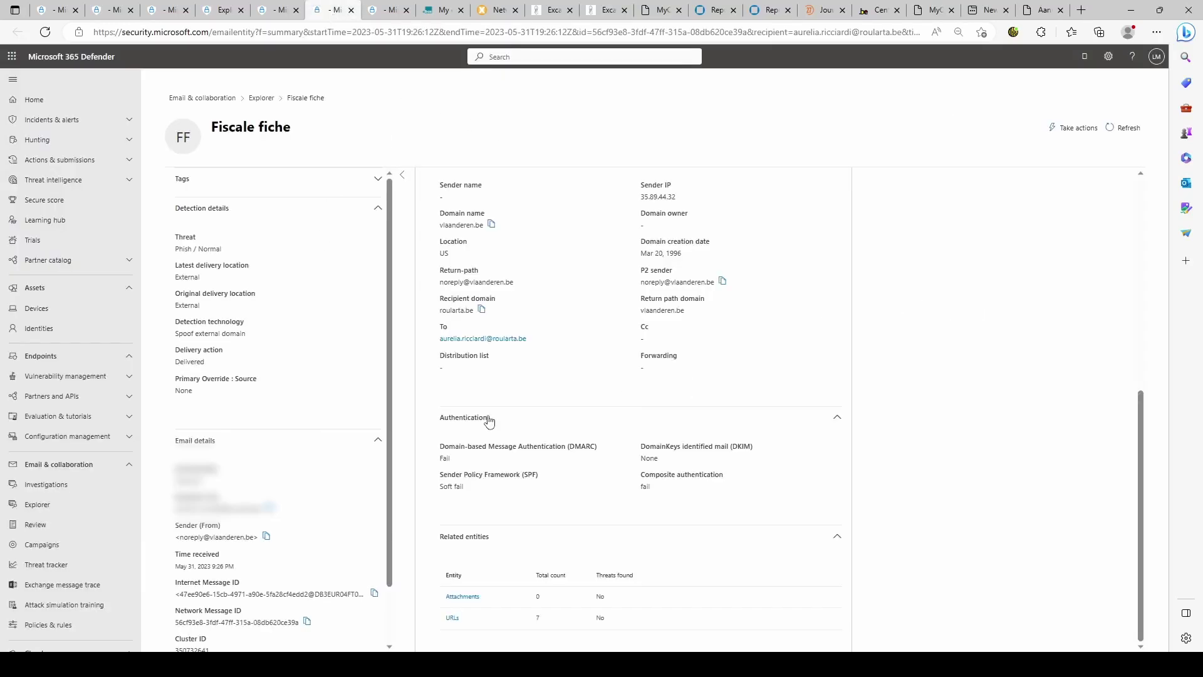
pyautogui.click(278, 10)
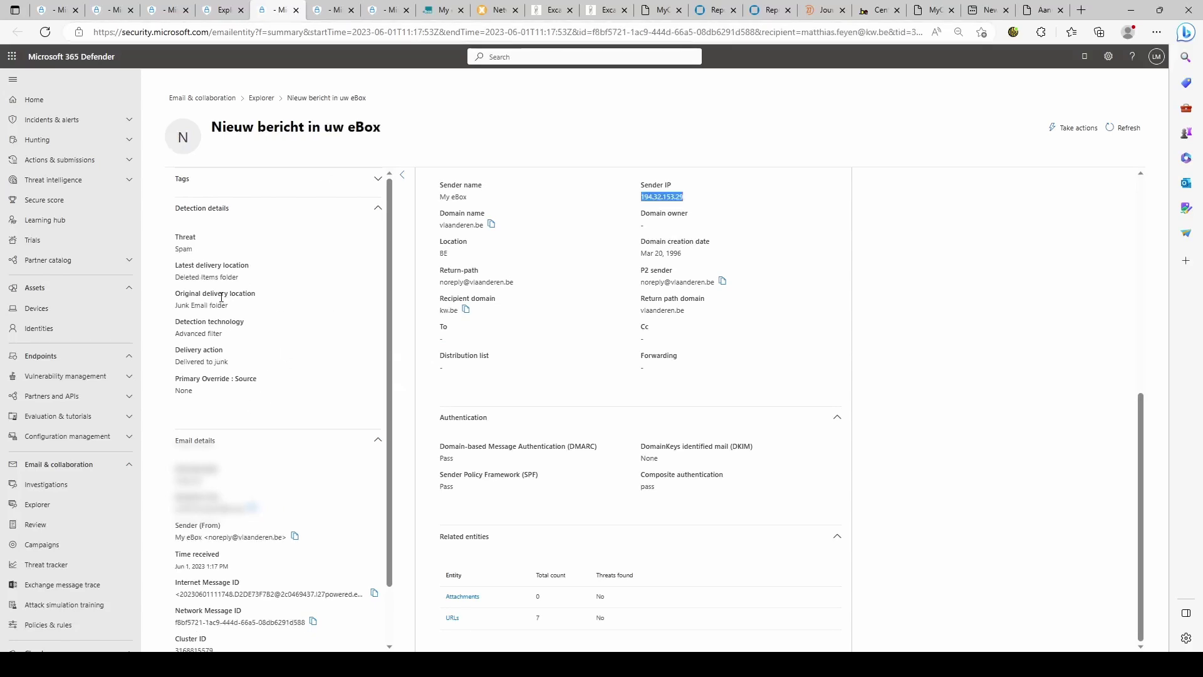
pyautogui.tripleClick(215, 333)
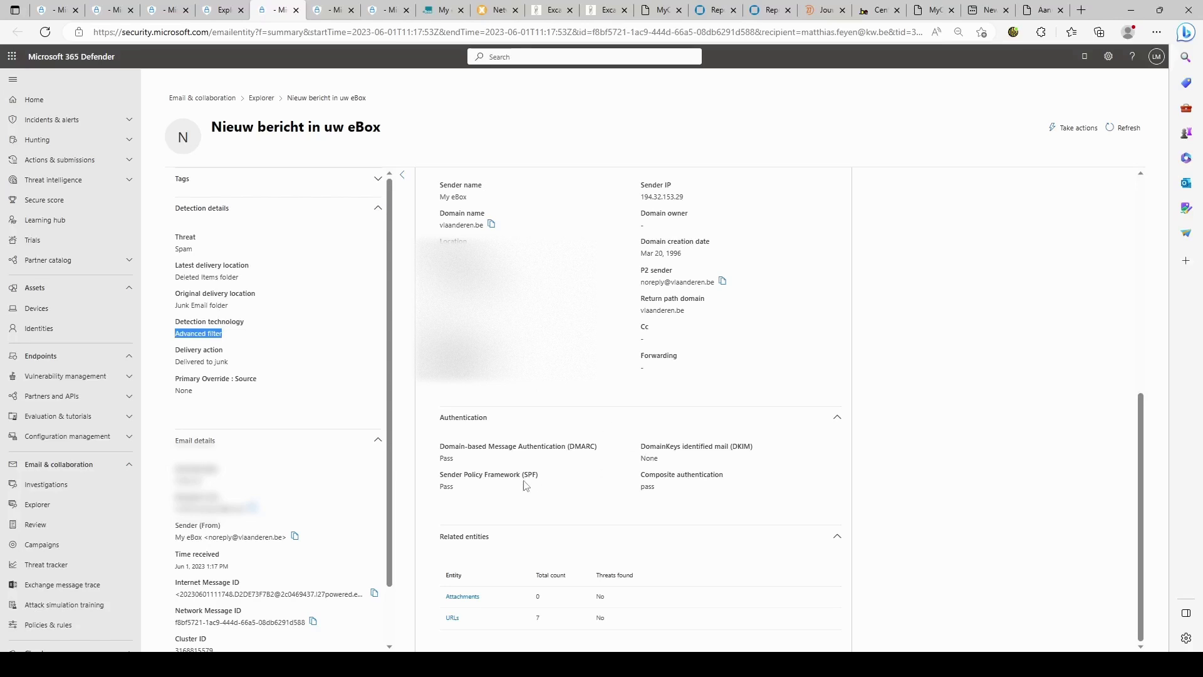
pyautogui.scroll(1, 516, 471)
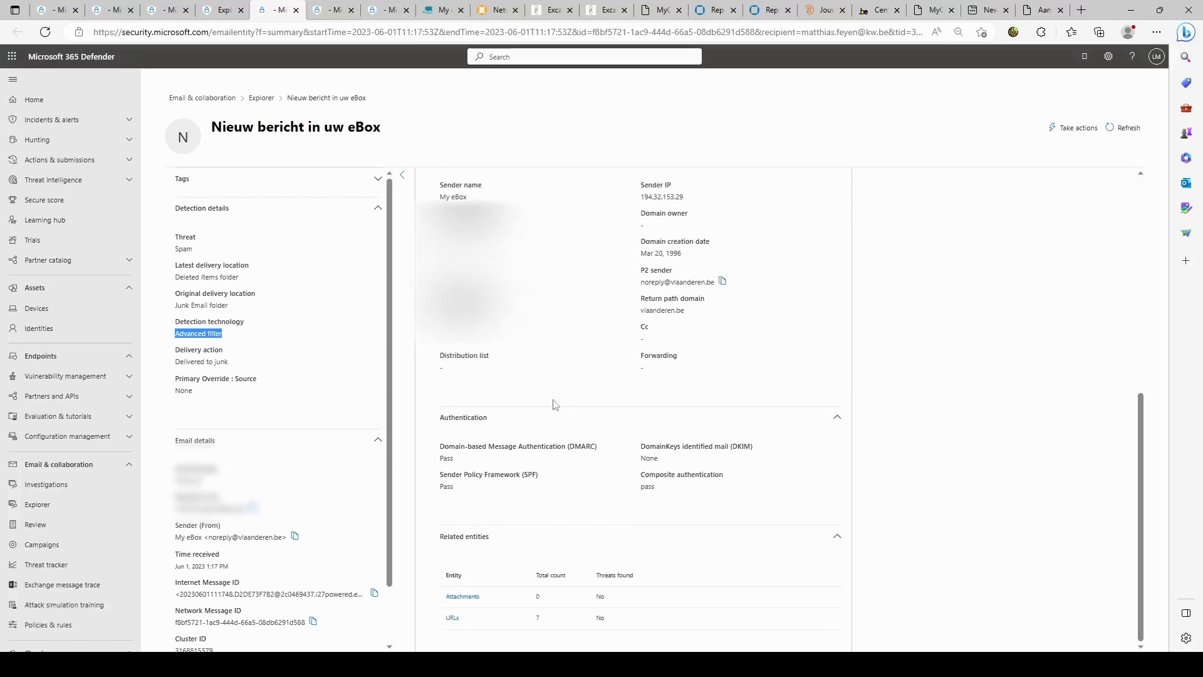
pyautogui.scroll(1, 538, 495)
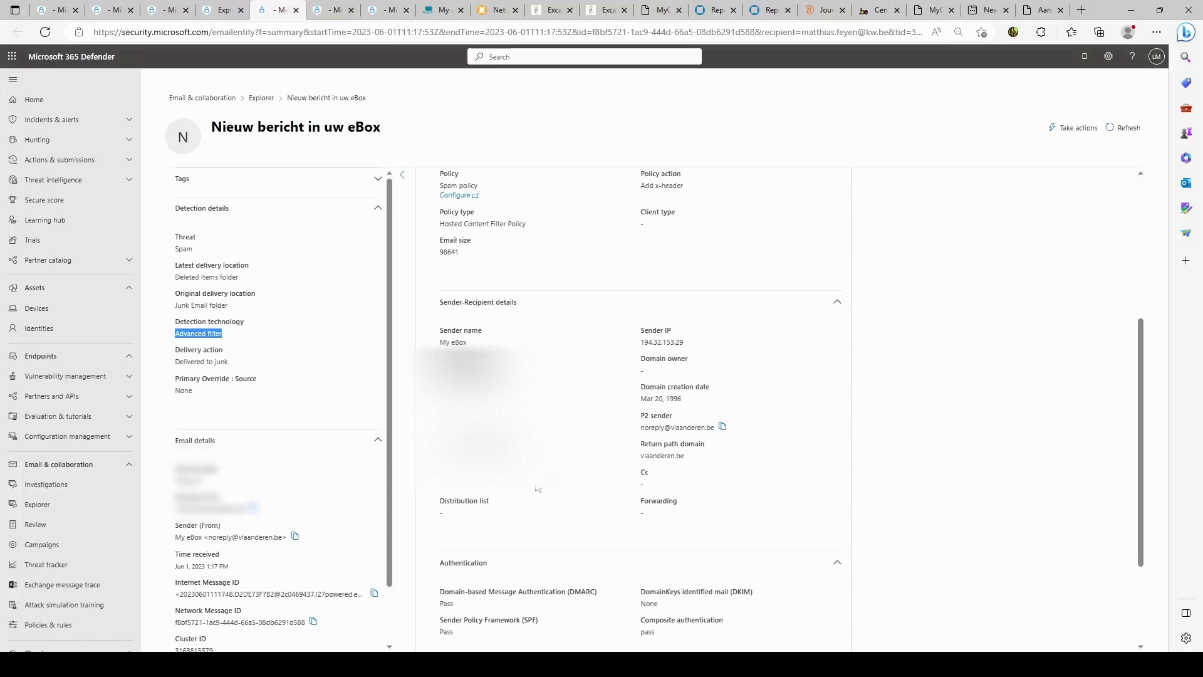
pyautogui.click(213, 336)
pyautogui.tripleClick(213, 336)
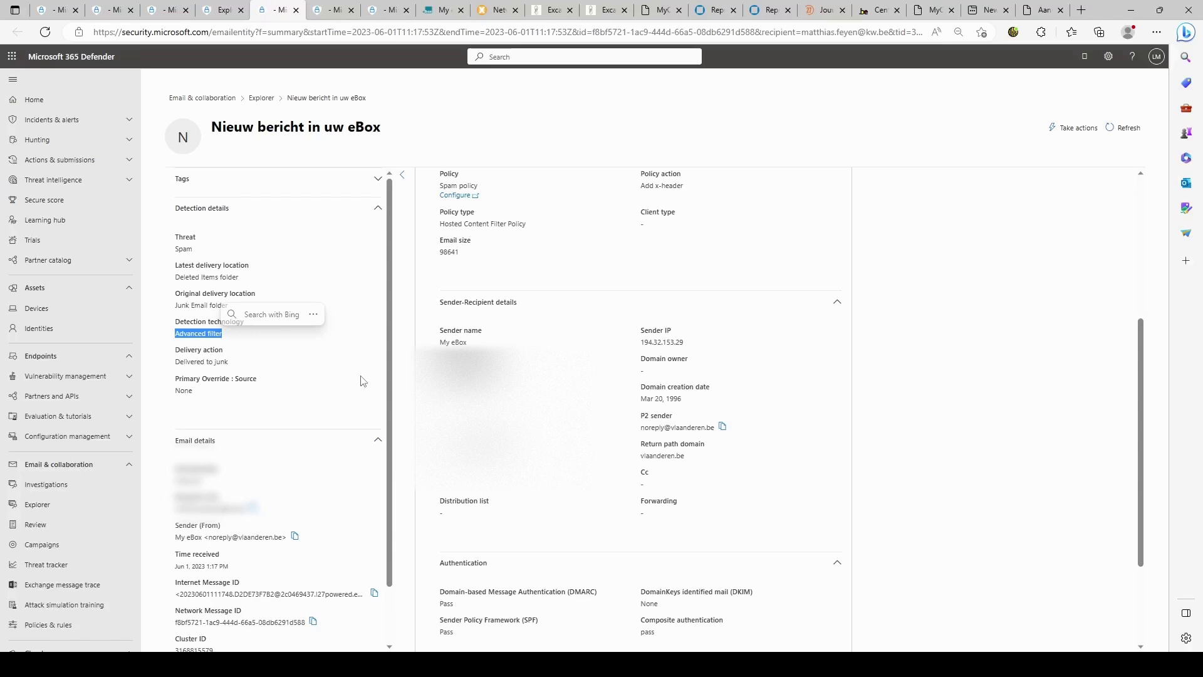
pyautogui.scroll(-1, 361, 381)
pyautogui.scroll(-2, 539, 518)
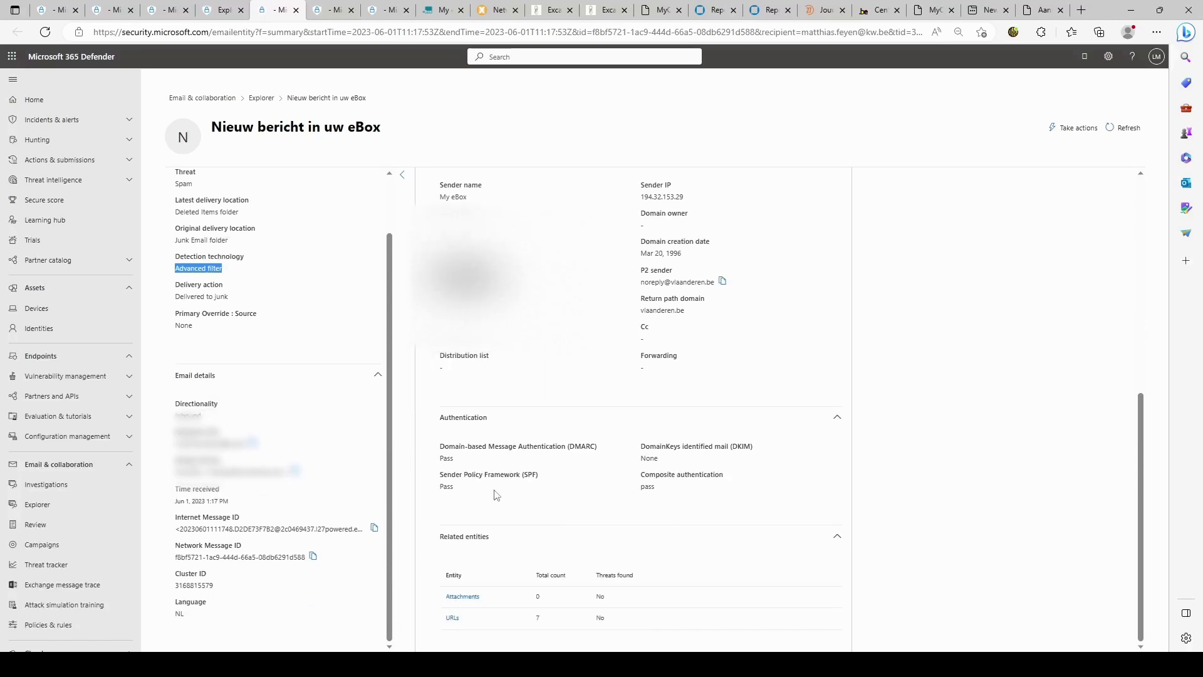
pyautogui.scroll(2, 495, 495)
pyautogui.scroll(4, 495, 495)
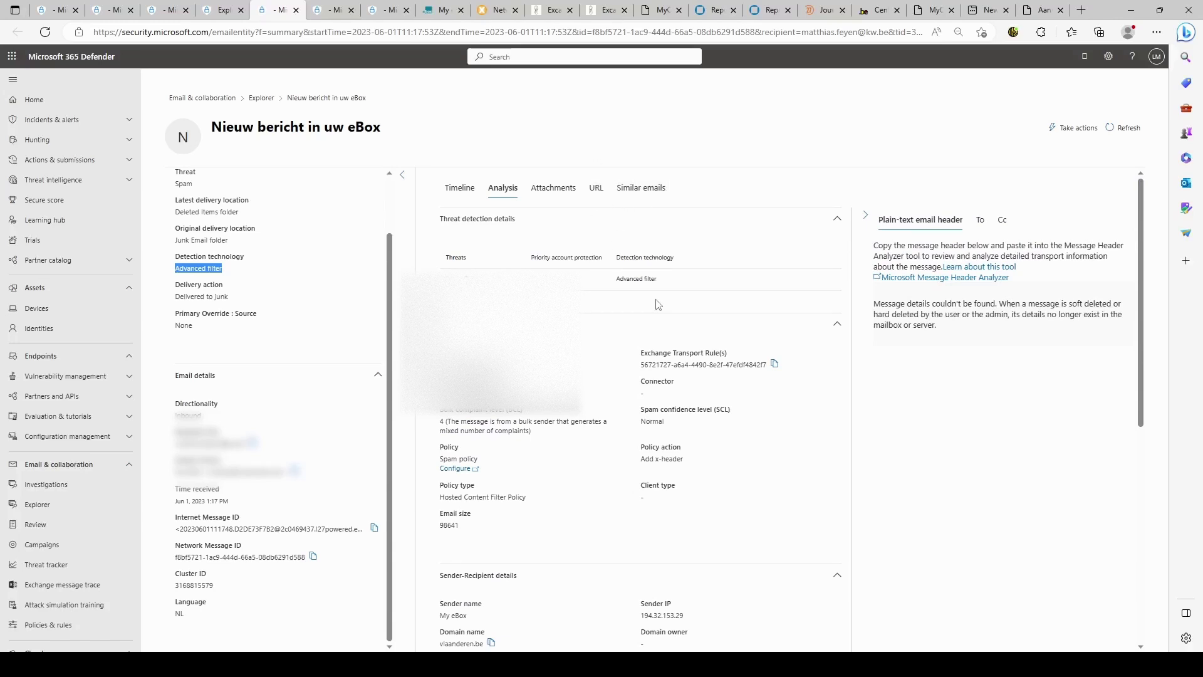
pyautogui.click(498, 10)
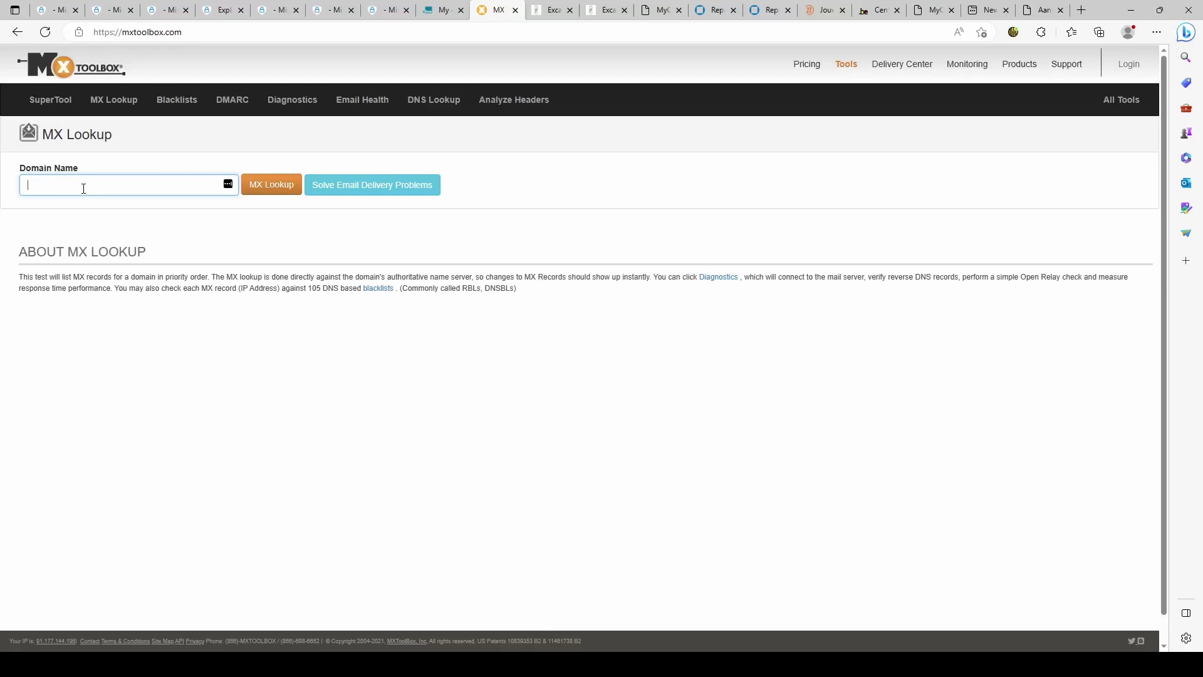
# - Run an MX lookup and then an SPF Record lookup for vlaanderen.be
pyautogui.write('vlaanderen.be')
pyautogui.click(255, 185)
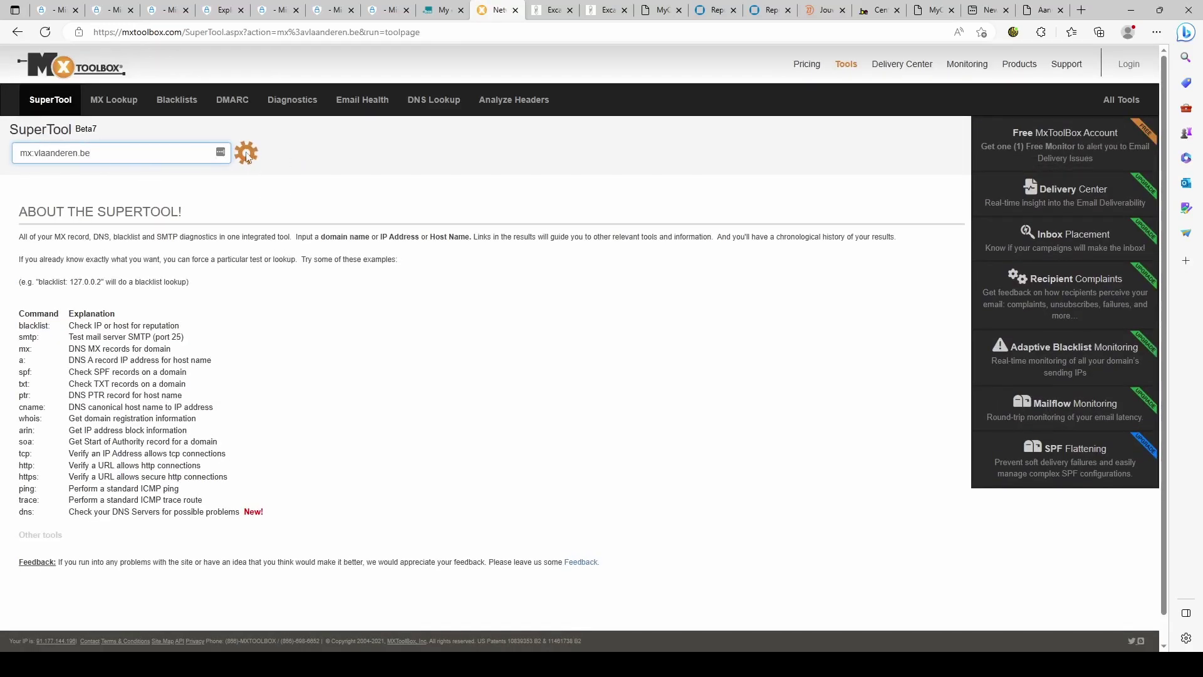
pyautogui.click(304, 152)
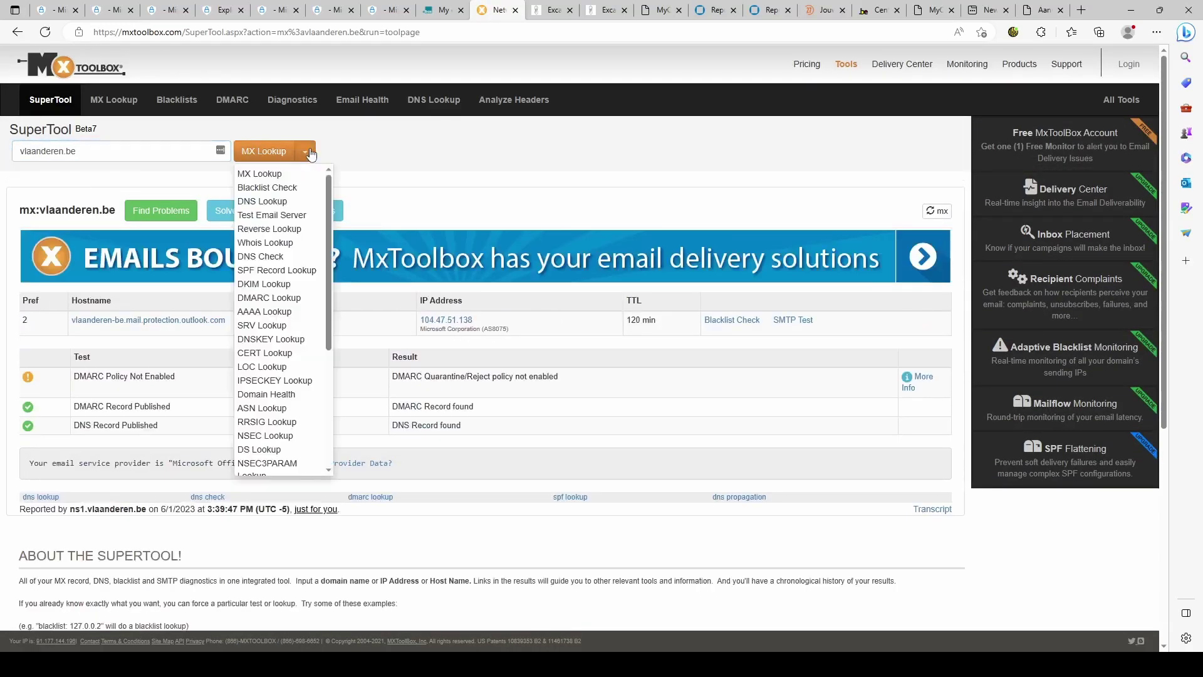
pyautogui.click(294, 277)
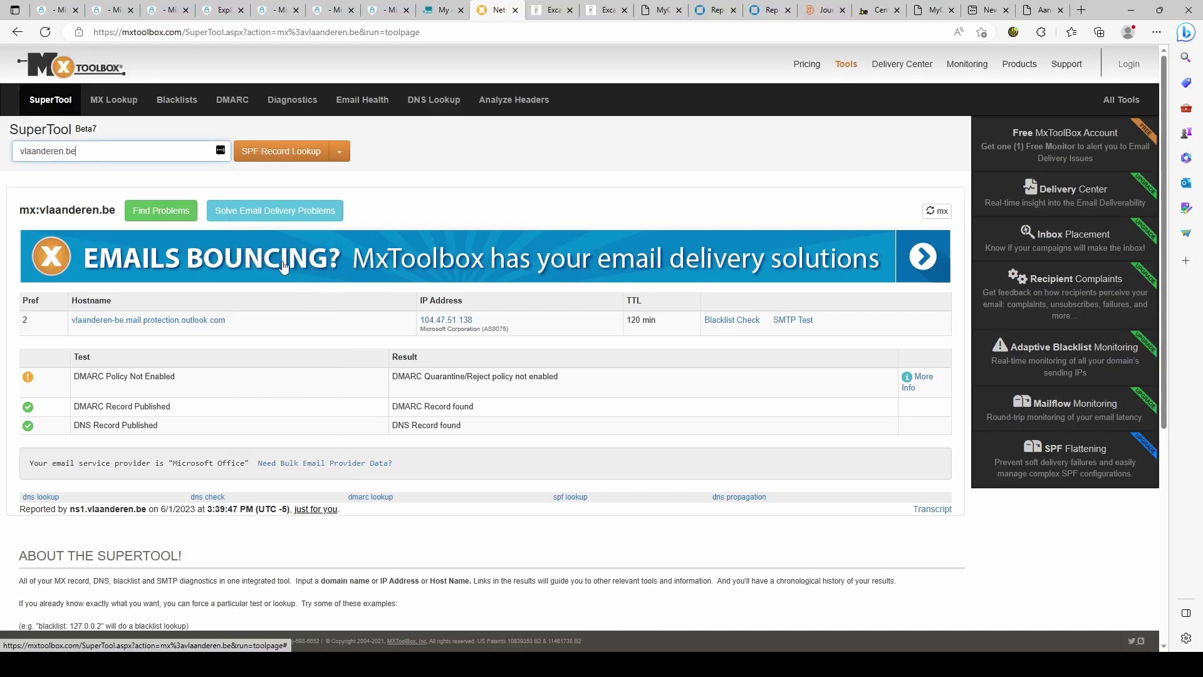
pyautogui.click(290, 157)
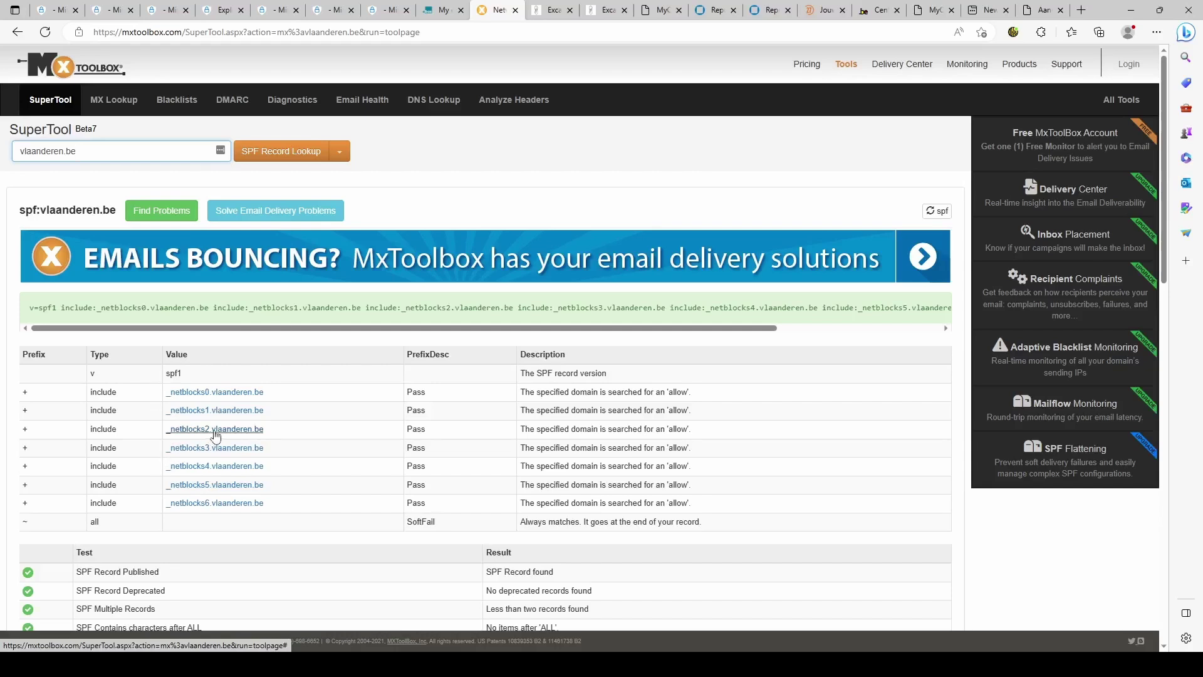
# - Open the _netblocks2.vlaanderen.be SPF include, then return to the Defender email
pyautogui.scroll(-1, 231, 430)
pyautogui.click(234, 339)
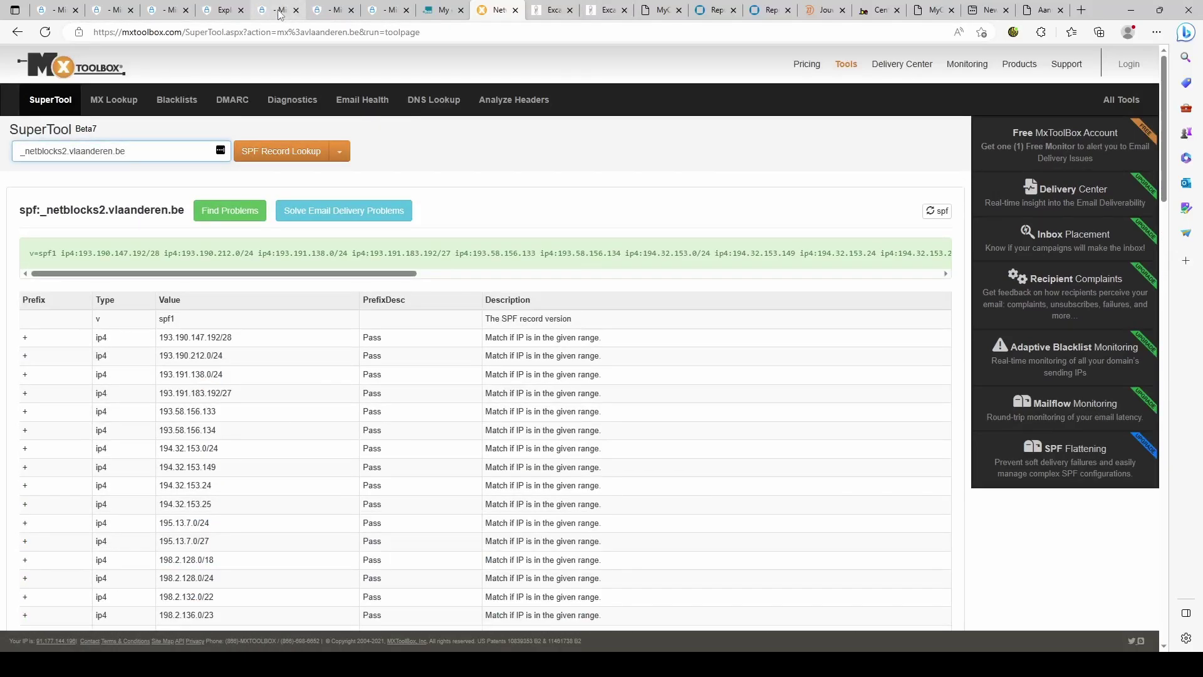
pyautogui.click(322, 11)
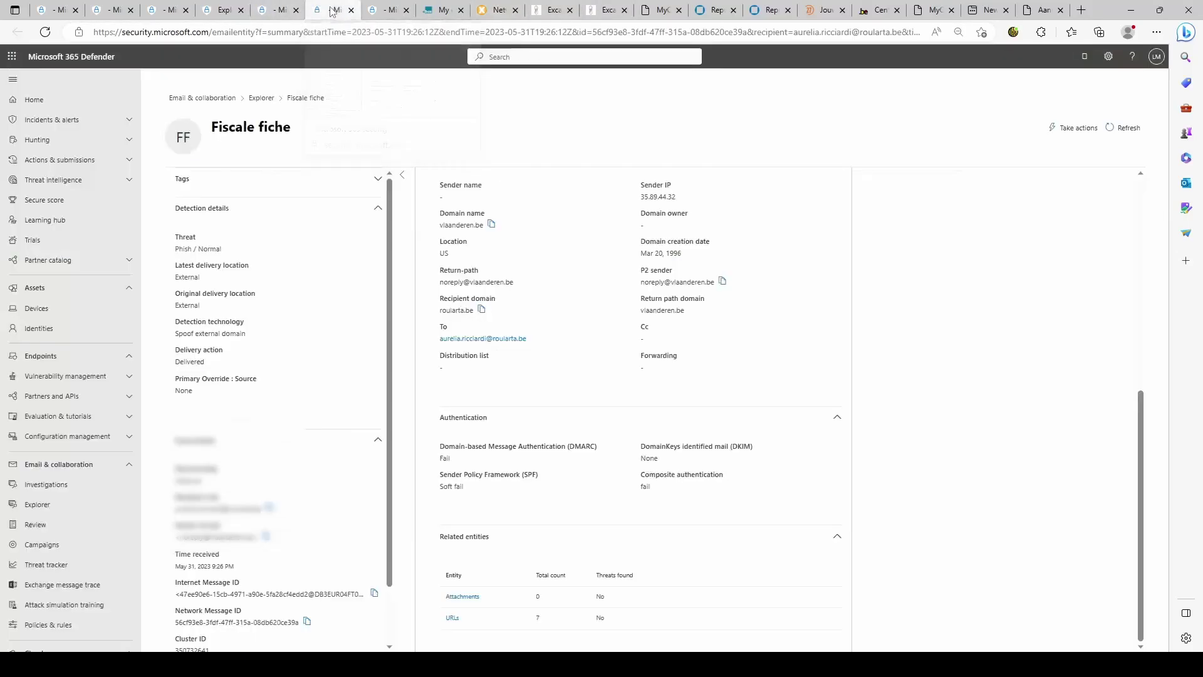
# - Select the eBox sender IP 194.32.153.29 and search the _netblocks2 SPF results for 194.32.153
pyautogui.click(282, 10)
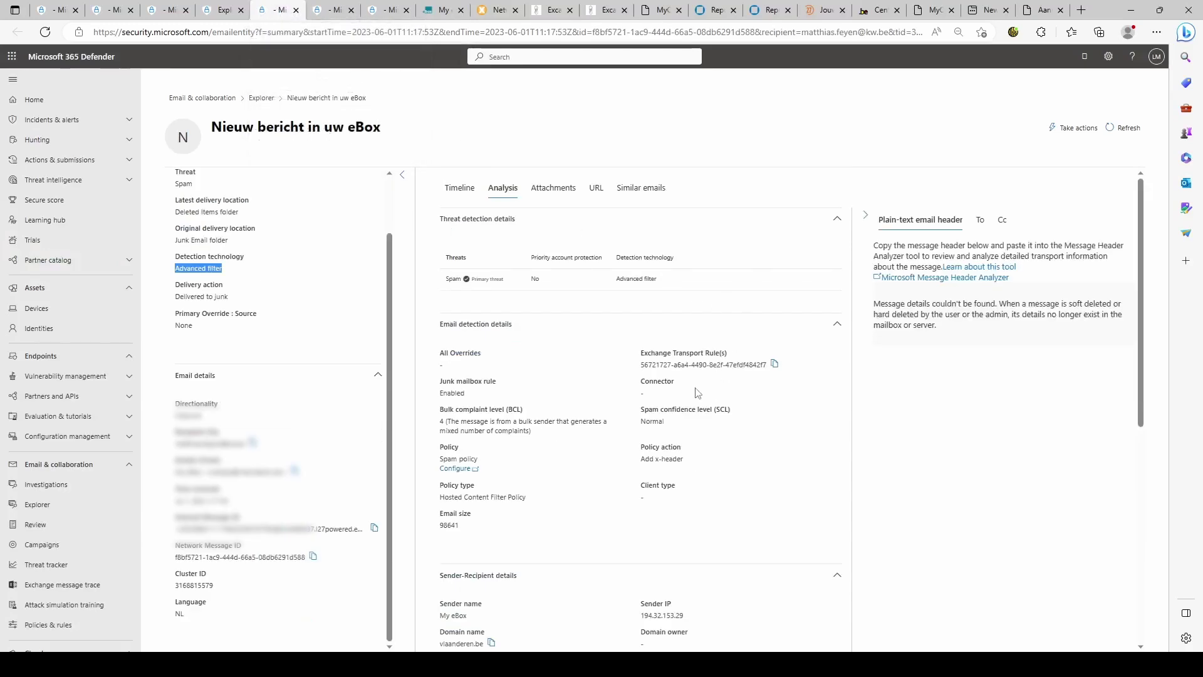
pyautogui.scroll(-2, 697, 393)
pyautogui.doubleClick(678, 470)
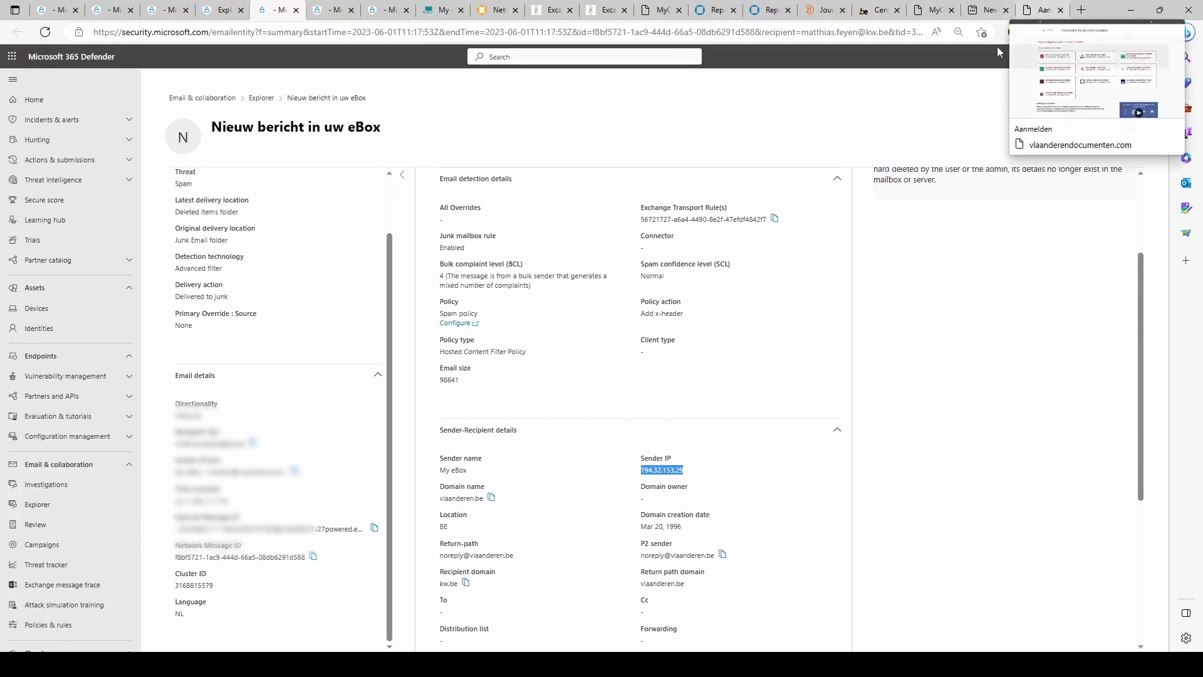
pyautogui.click(495, 10)
pyautogui.hotkey('ctrl', 'f')
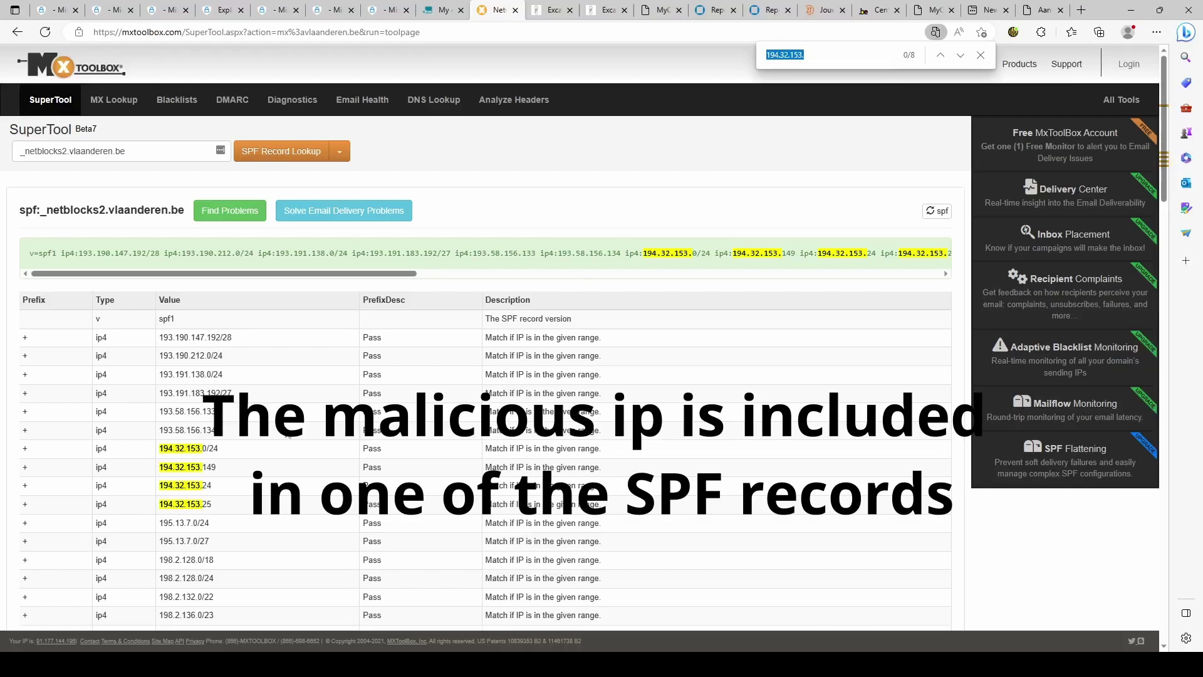
# - Highlight the four 194.32.153.x SPF entries and copy sender IP 194.32.153.29 for Talos
pyautogui.moveTo(216, 505); pyautogui.dragTo(21, 454)
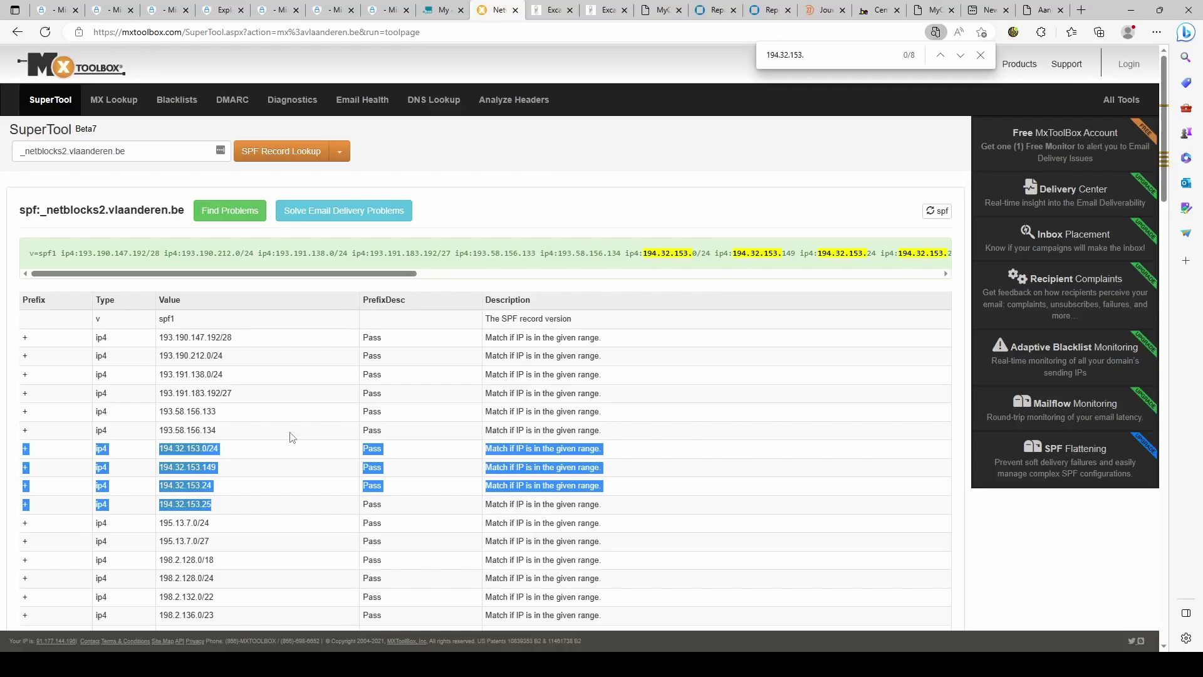
pyautogui.moveTo(604, 507); pyautogui.dragTo(24, 448)
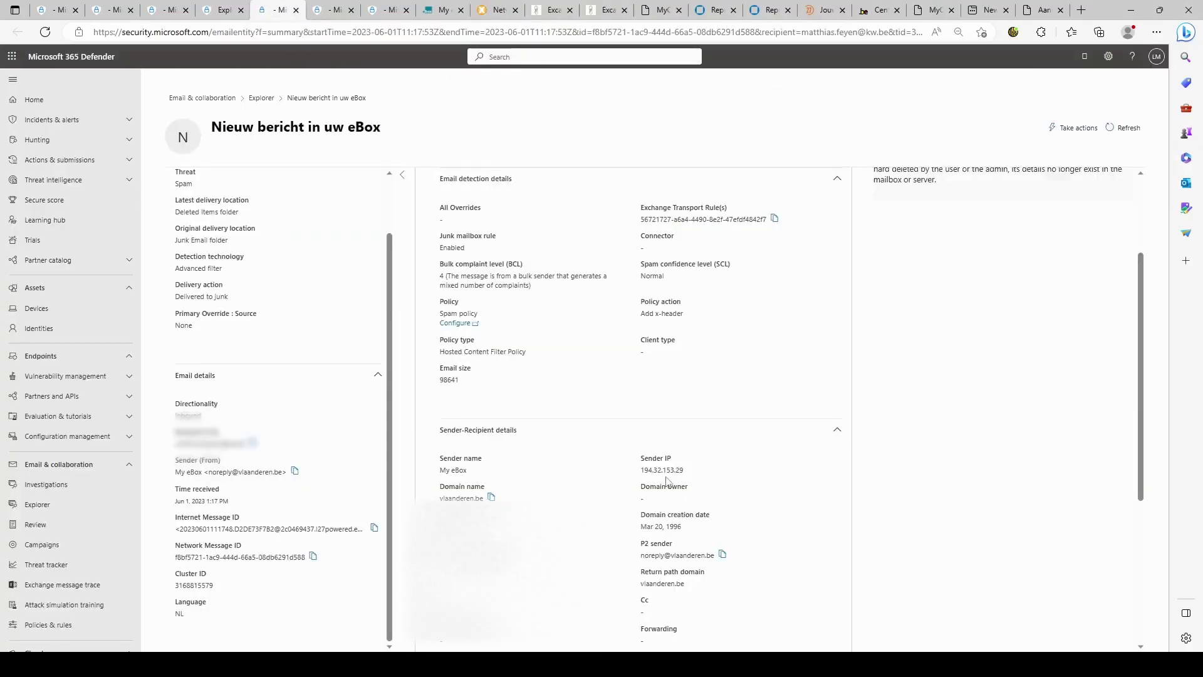
pyautogui.doubleClick(661, 470)
pyautogui.hotkey('ctrl', 'c')
pyautogui.click(718, 10)
pyautogui.scroll(2, 334, 149)
# - Look up 194.32.153.29 on Cisco Talos, showing owner level 27 bvba, then open level27.be
pyautogui.moveTo(446, 163); pyautogui.dragTo(219, 156)
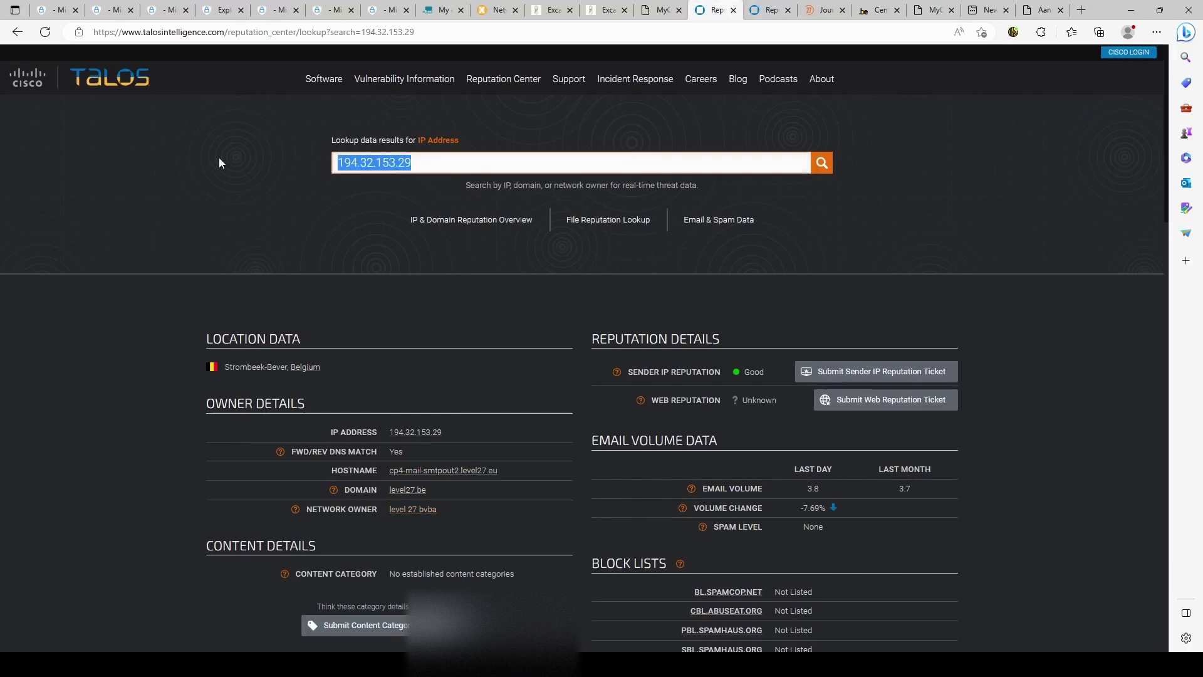
pyautogui.hotkey('ctrl', 'v')
pyautogui.press('Return')
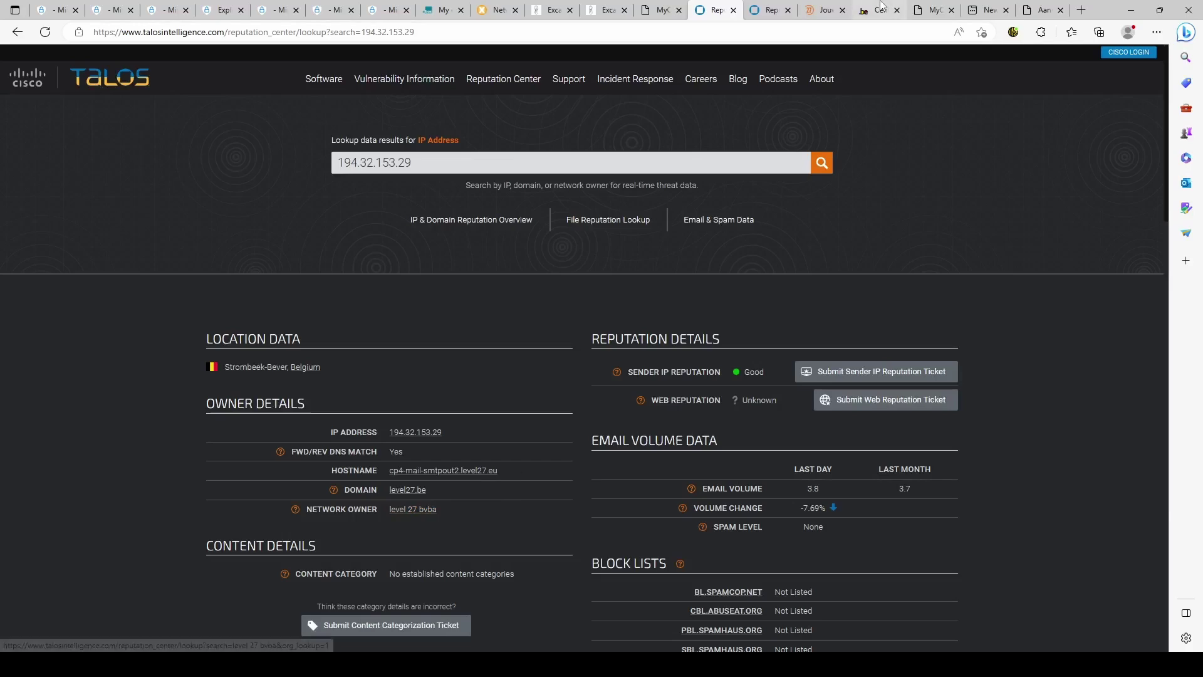
pyautogui.click(823, 10)
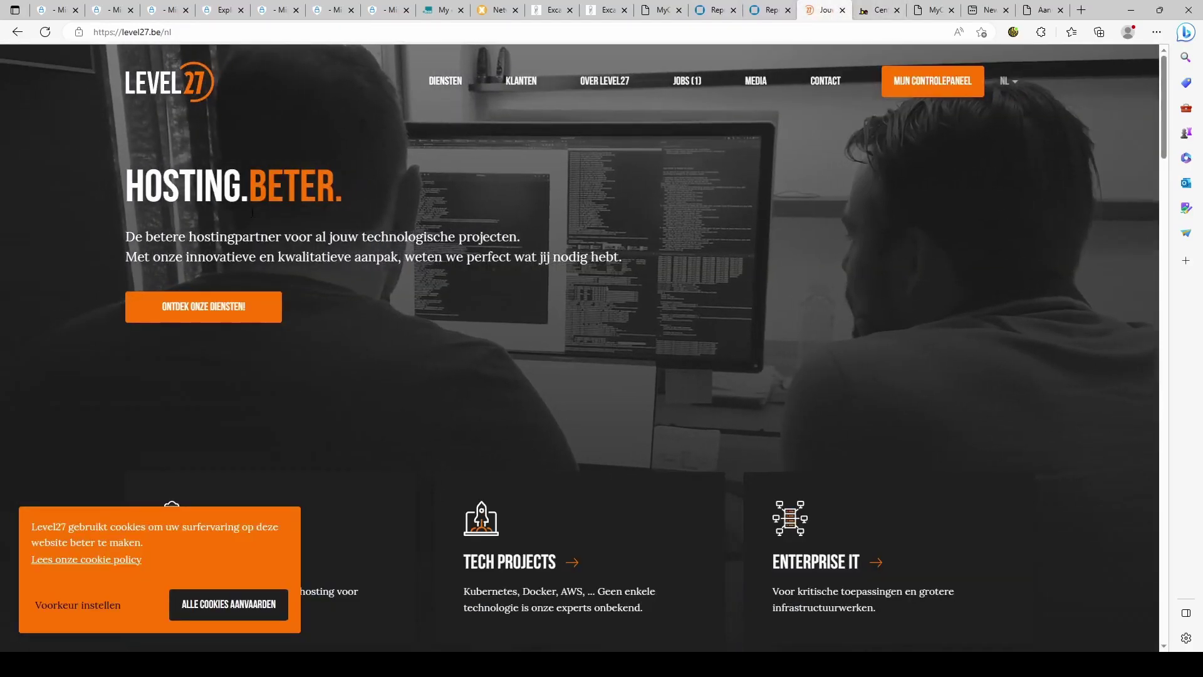
# - Scroll through the Level27 homepage to review its hosting services
pyautogui.scroll(-5, 347, 307)
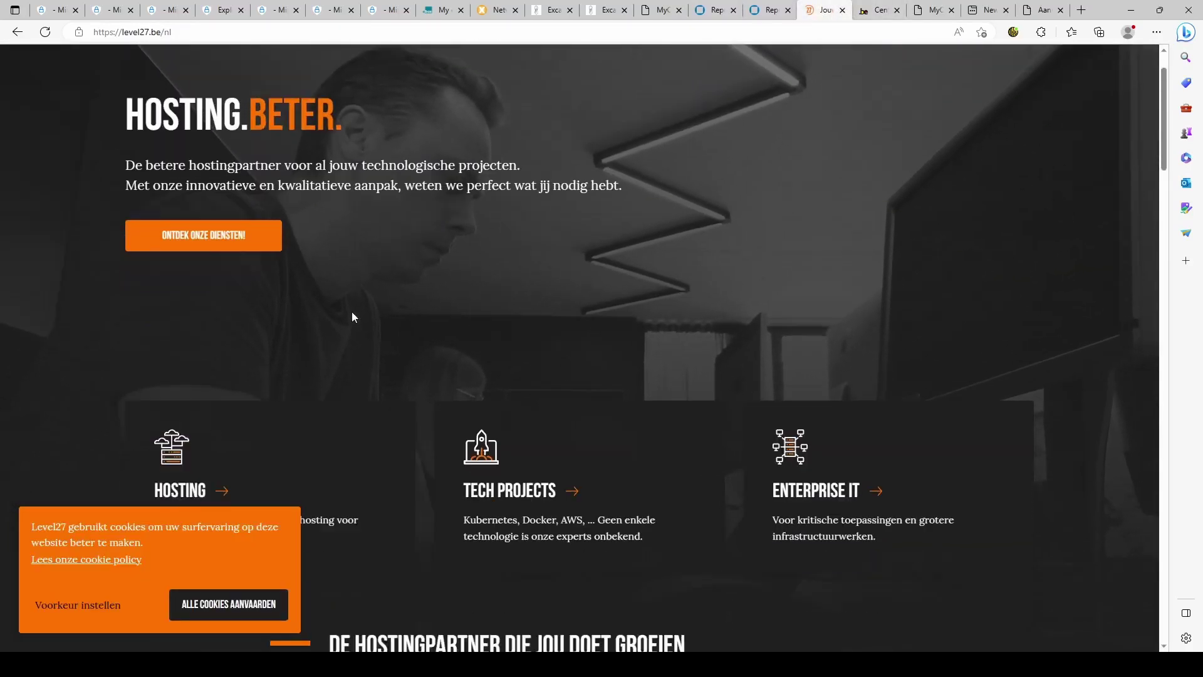
pyautogui.scroll(3, 353, 316)
pyautogui.scroll(3, 351, 314)
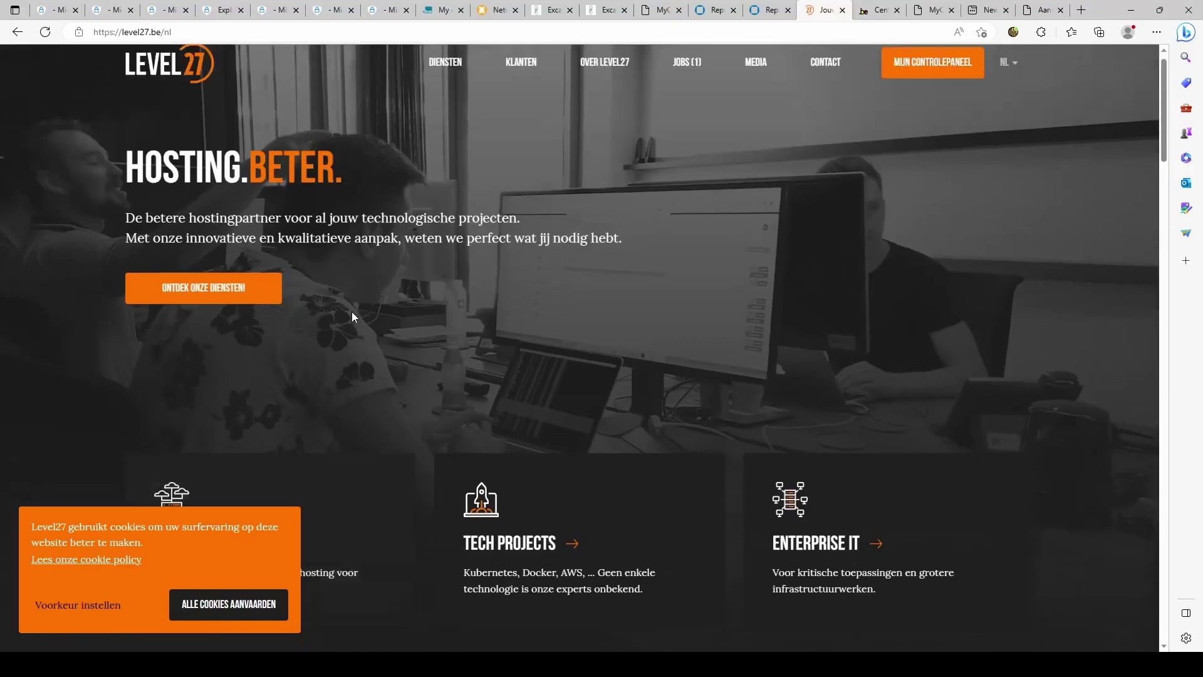
pyautogui.scroll(-3, 347, 311)
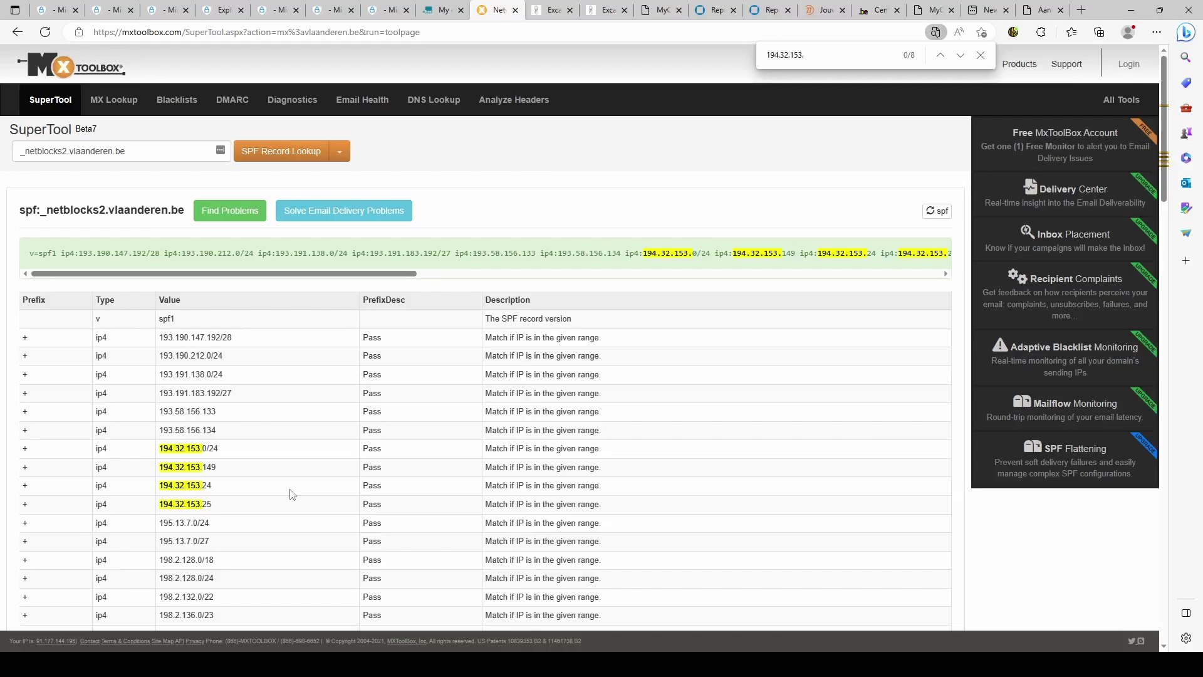
pyautogui.click(818, 10)
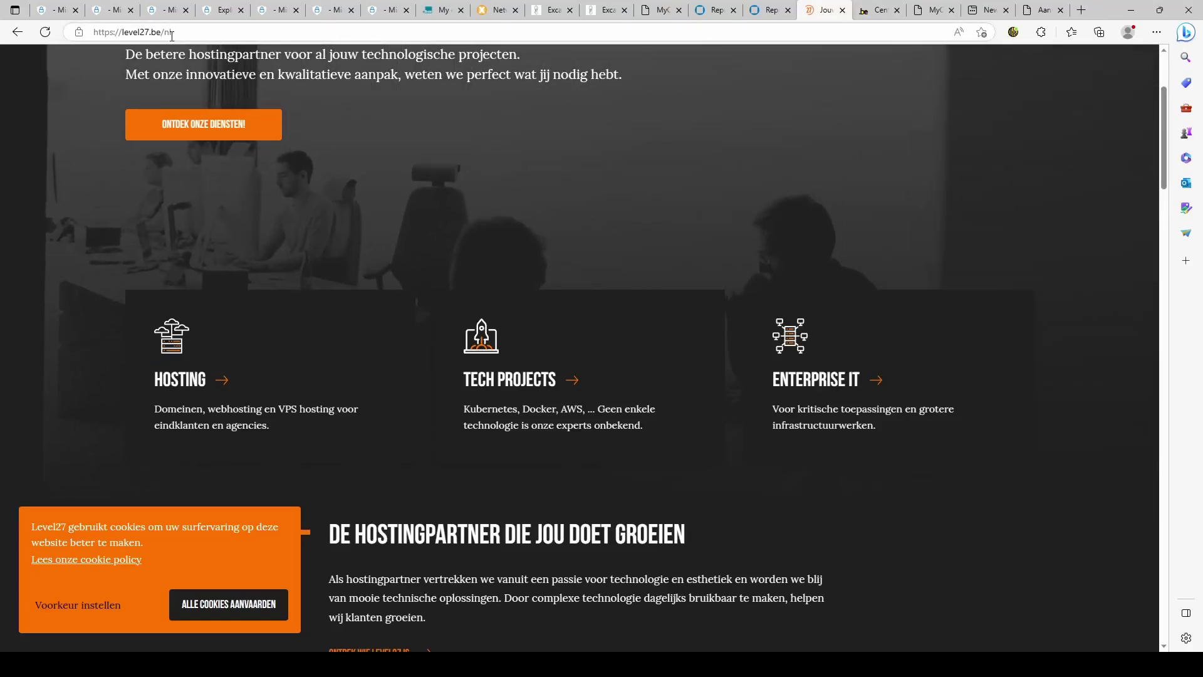
pyautogui.click(498, 10)
pyautogui.scroll(-3, 576, 518)
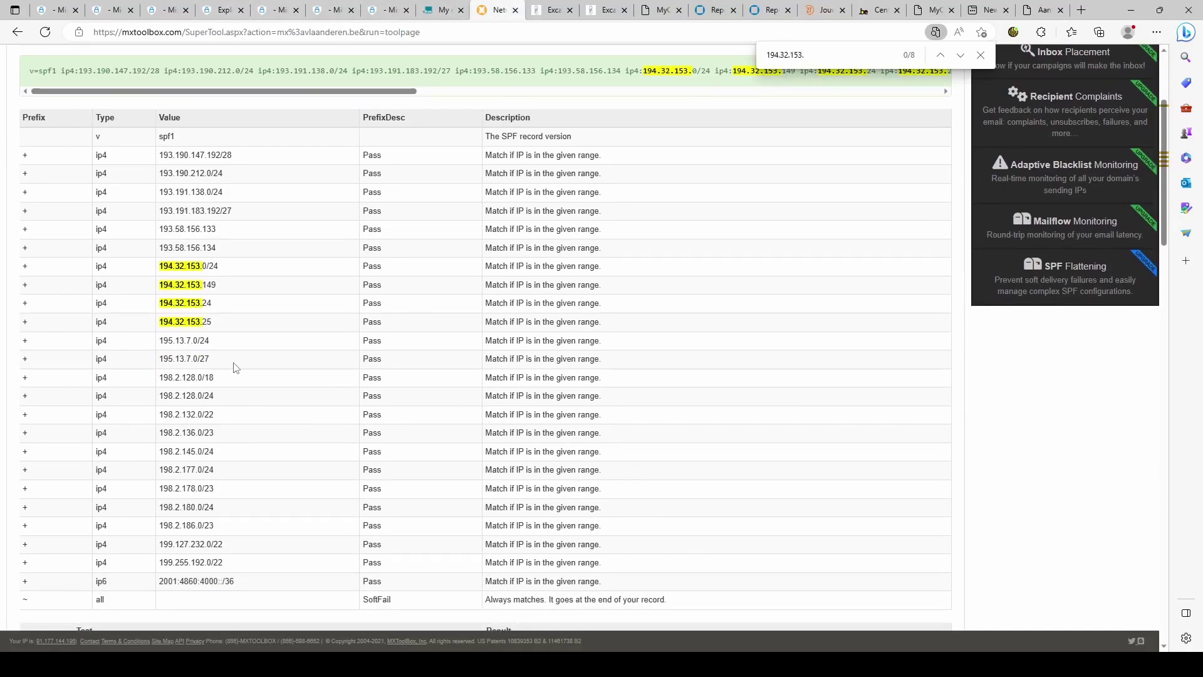
pyautogui.moveTo(588, 390); pyautogui.dragTo(75, 163)
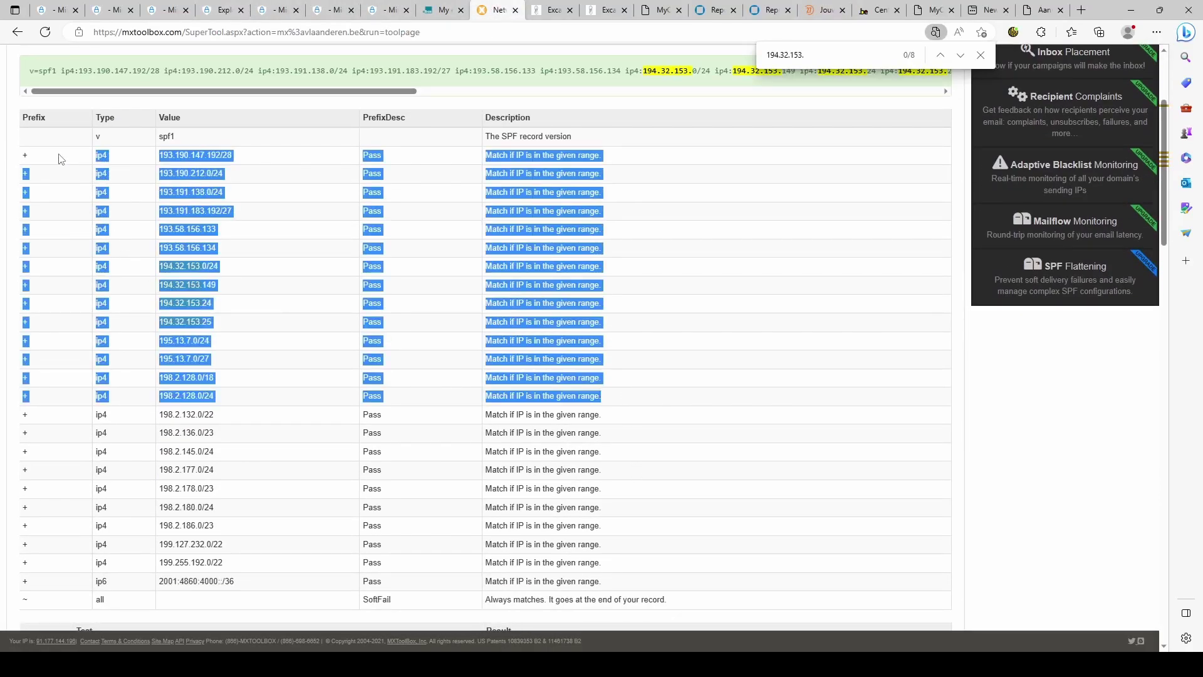
pyautogui.moveTo(665, 417); pyautogui.dragTo(116, 239)
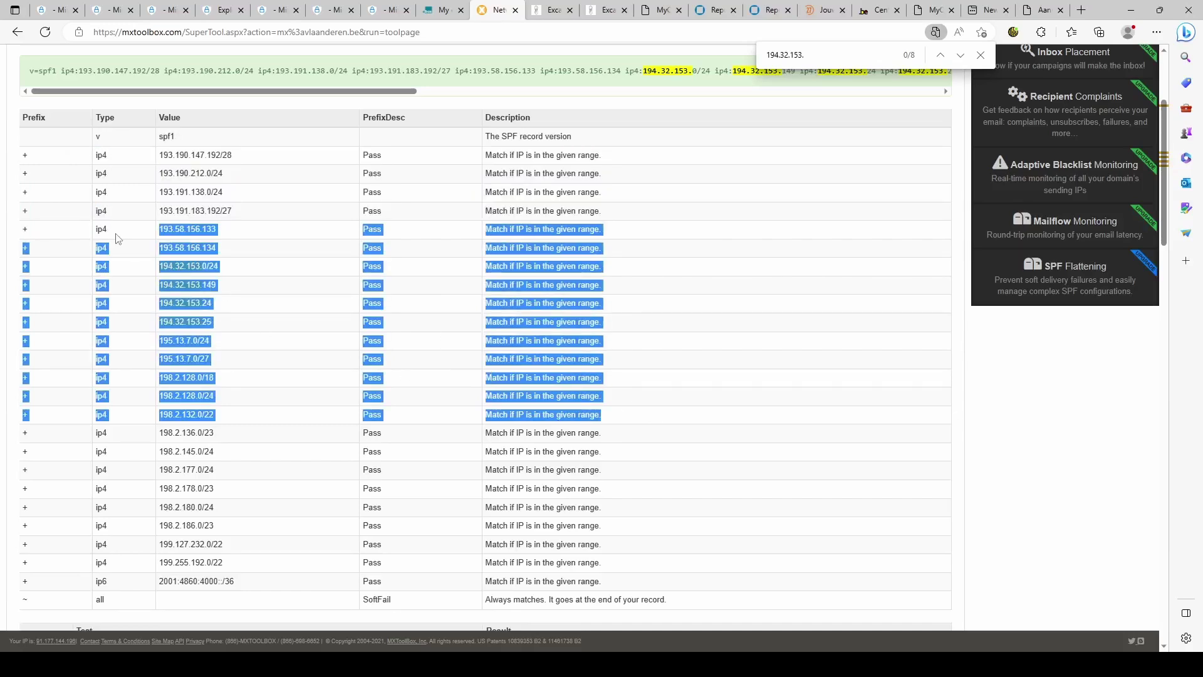
pyautogui.click(703, 381)
pyautogui.click(826, 10)
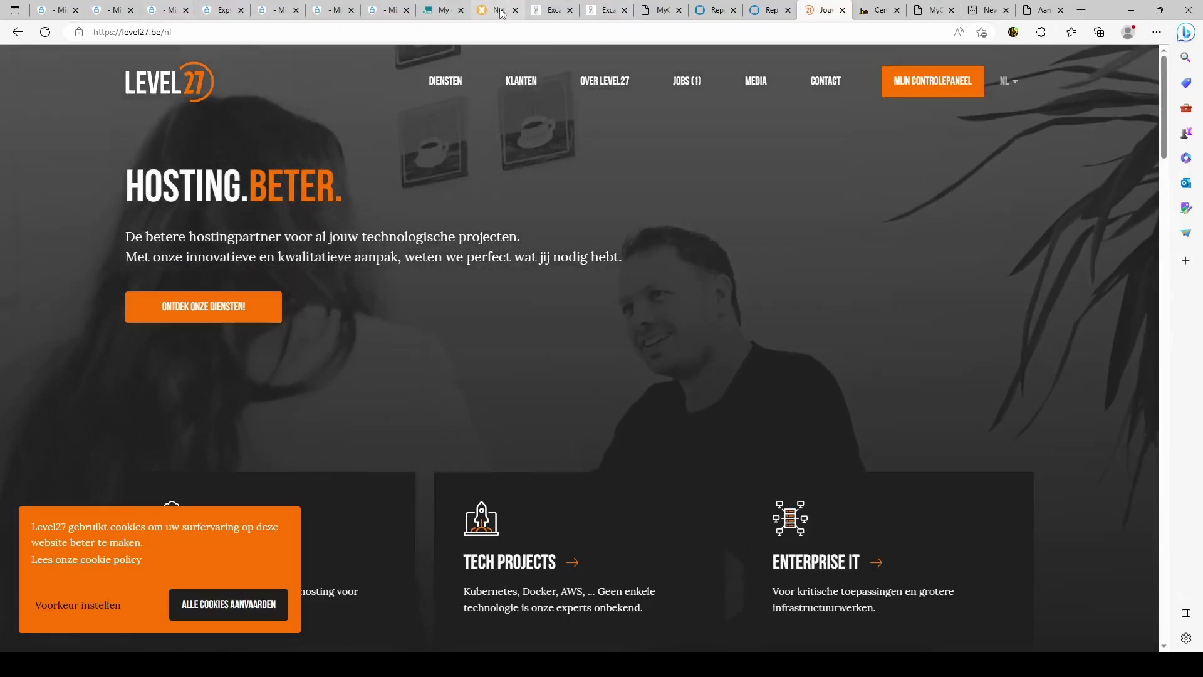
pyautogui.click(498, 10)
pyautogui.scroll(-3, 336, 354)
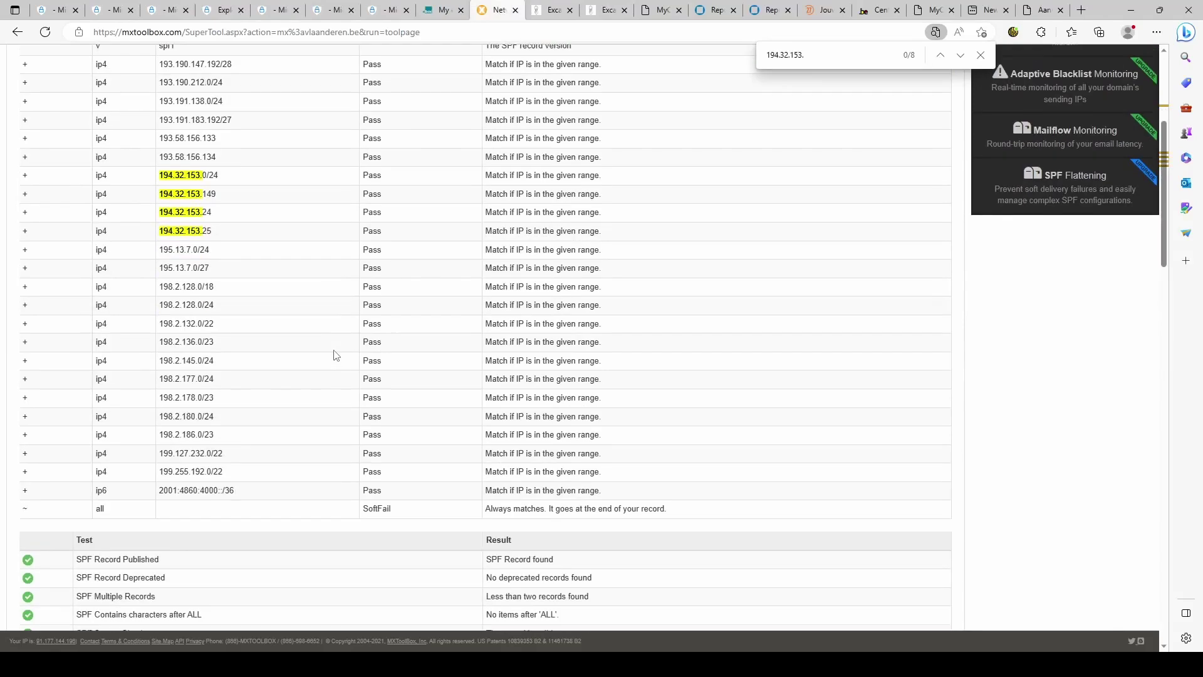
pyautogui.scroll(3, 336, 355)
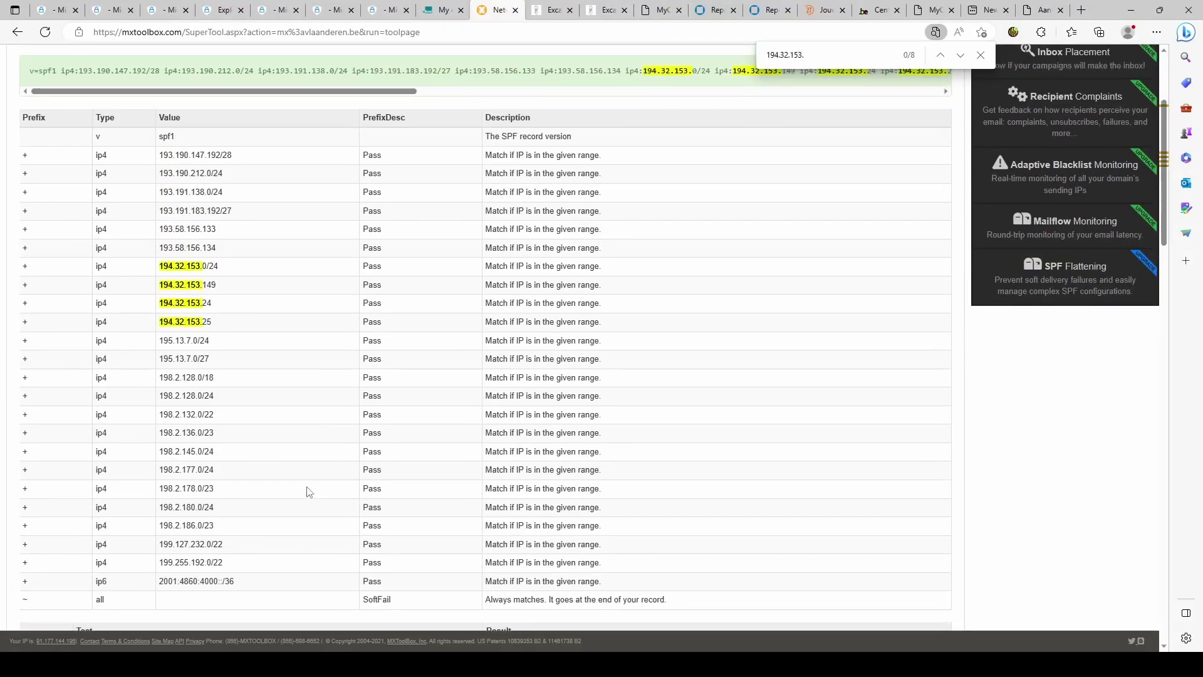
pyautogui.scroll(3, 307, 491)
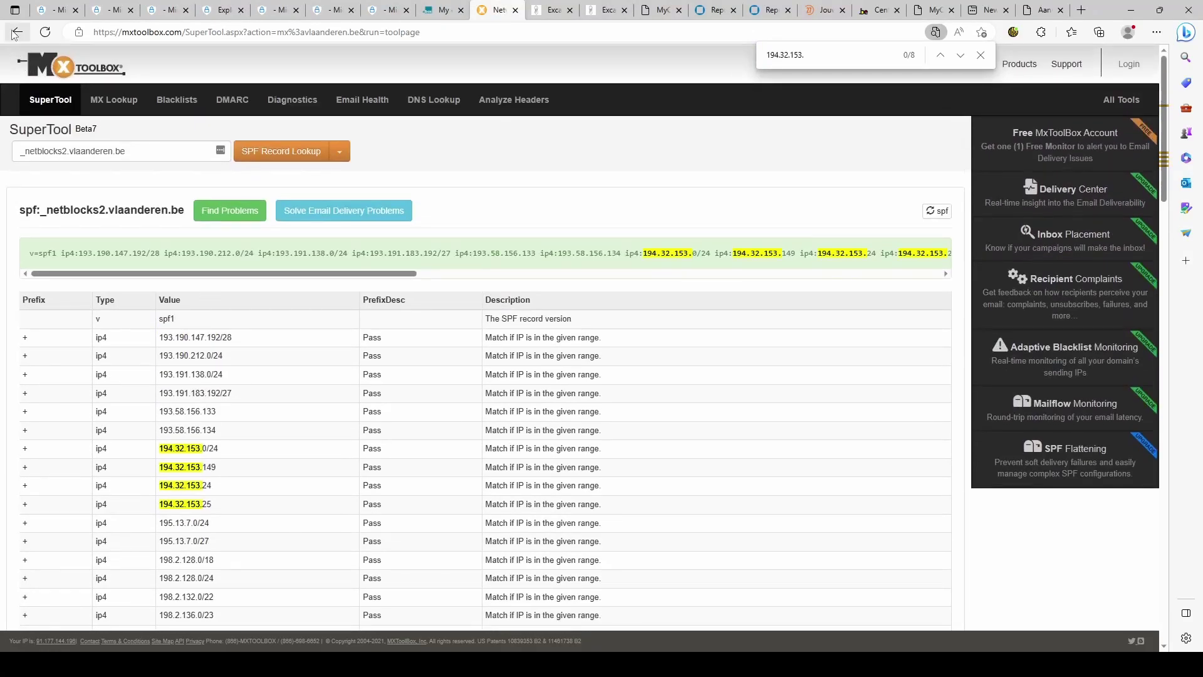
pyautogui.click(14, 34)
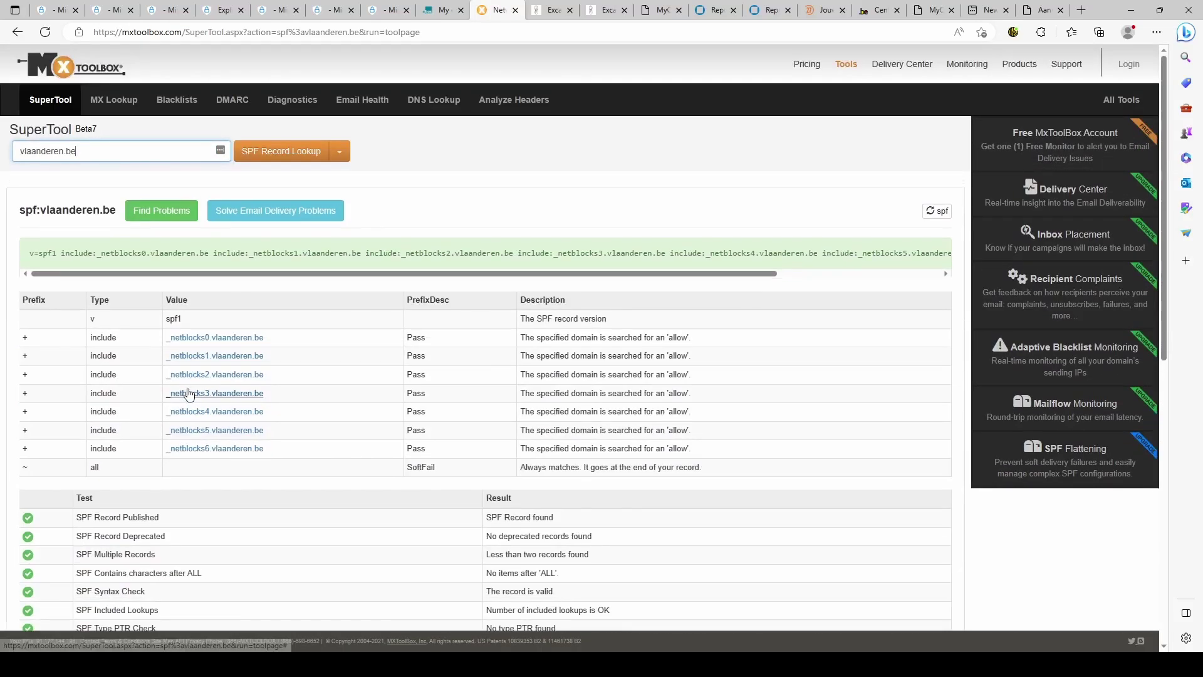
# - Review the _netblocks0.vlaanderen.be SPF entries, then open the ccb.belgium.be website
pyautogui.click(250, 395)
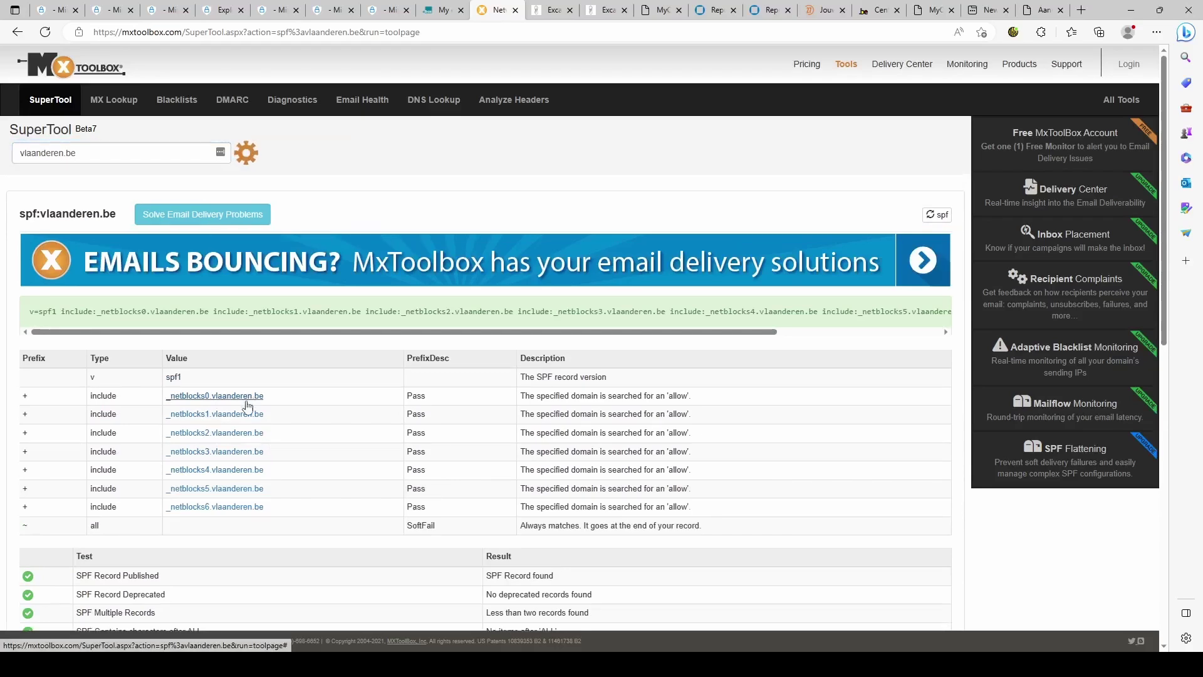
pyautogui.scroll(-5, 246, 408)
pyautogui.scroll(5, 247, 408)
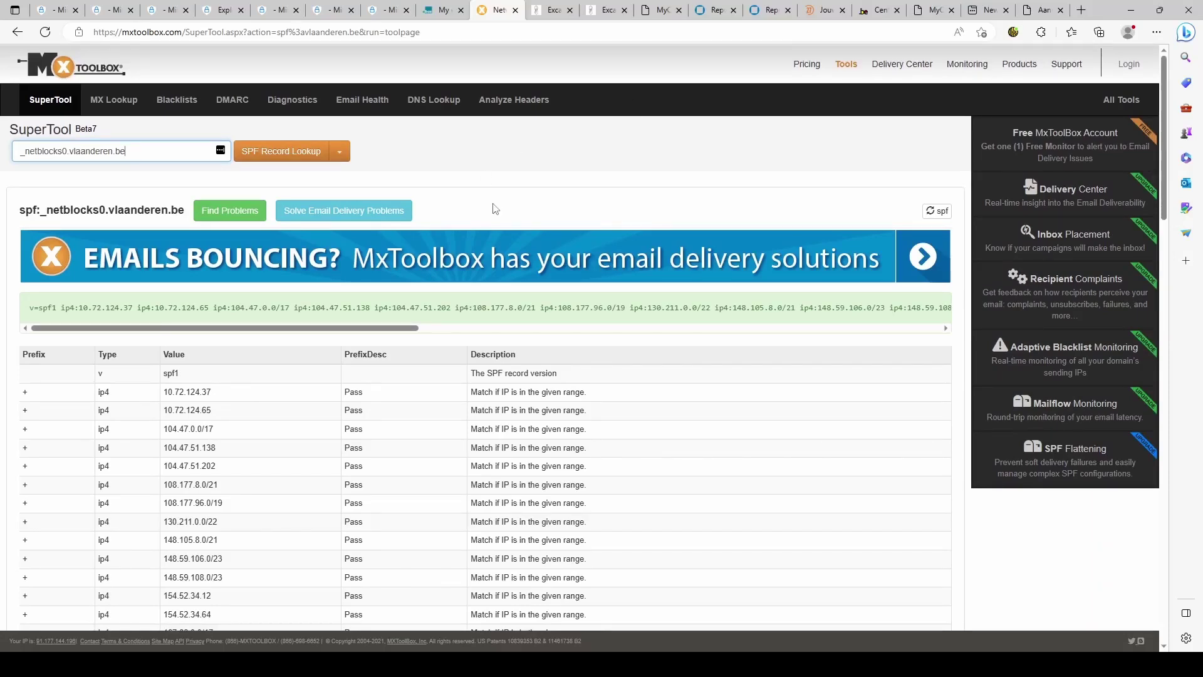
pyautogui.scroll(-3, 262, 493)
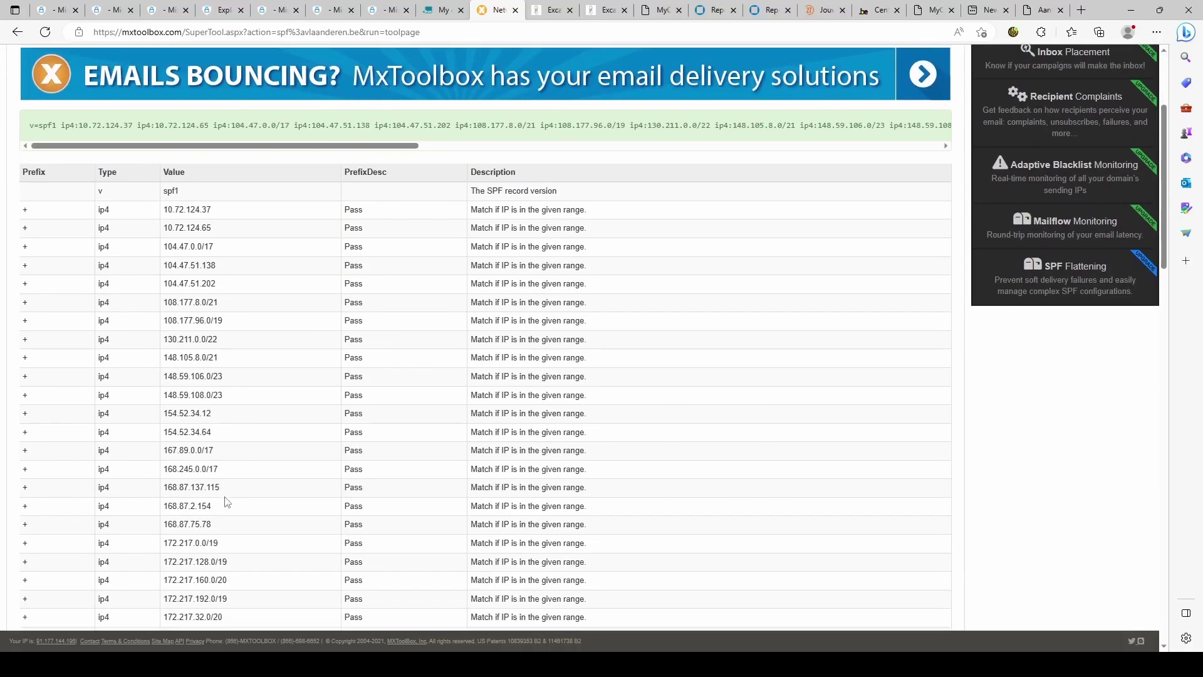
pyautogui.click(825, 11)
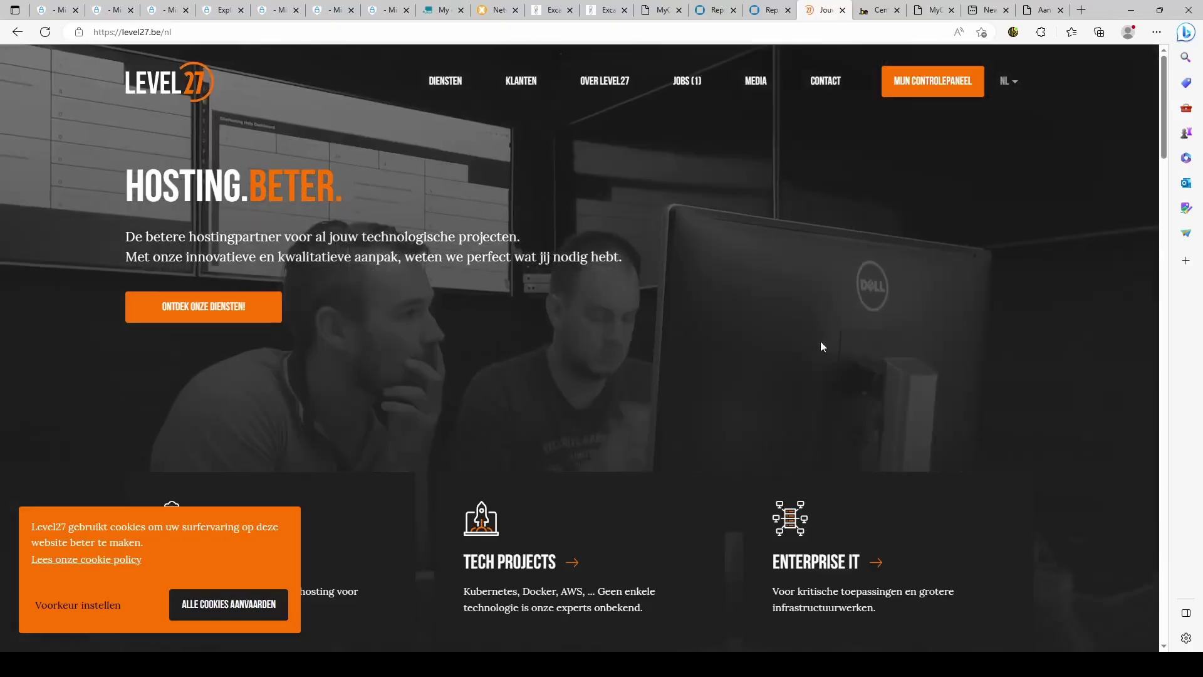
pyautogui.click(876, 11)
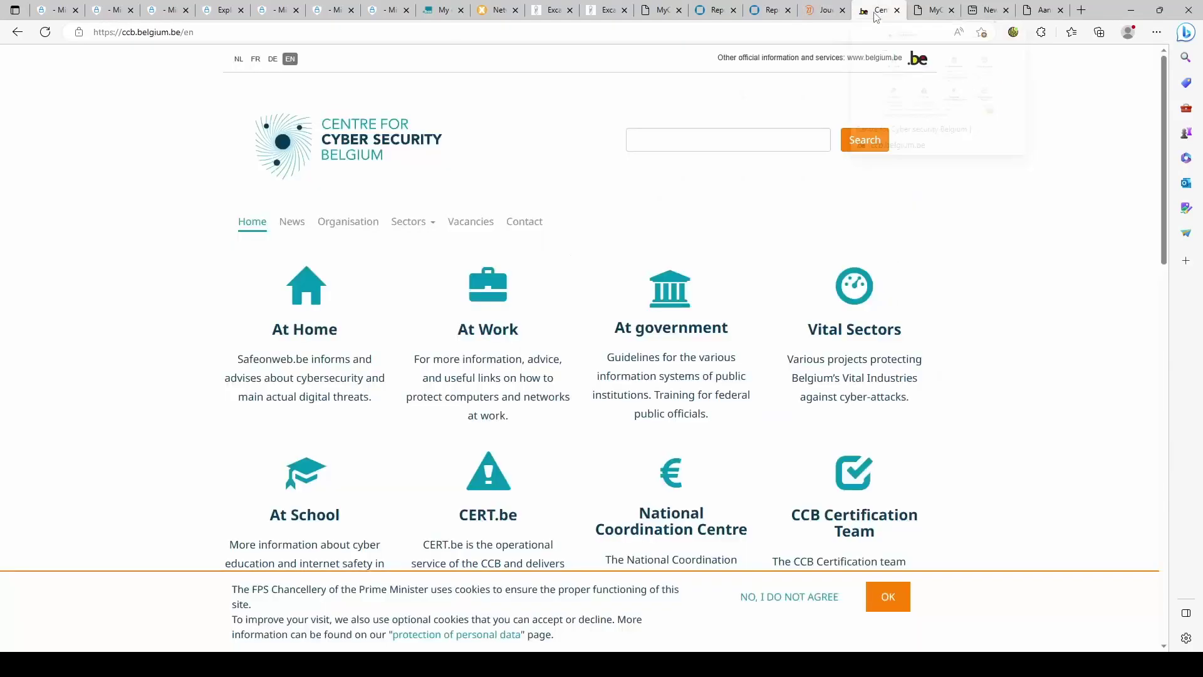
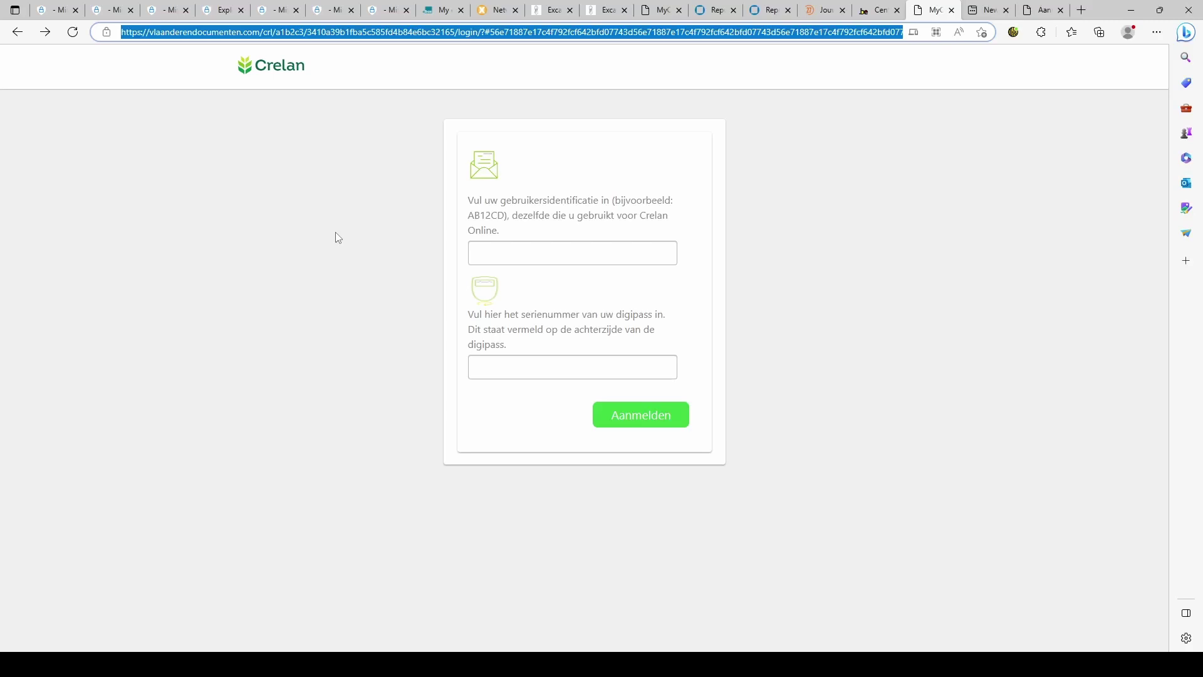
pyautogui.click(860, 238)
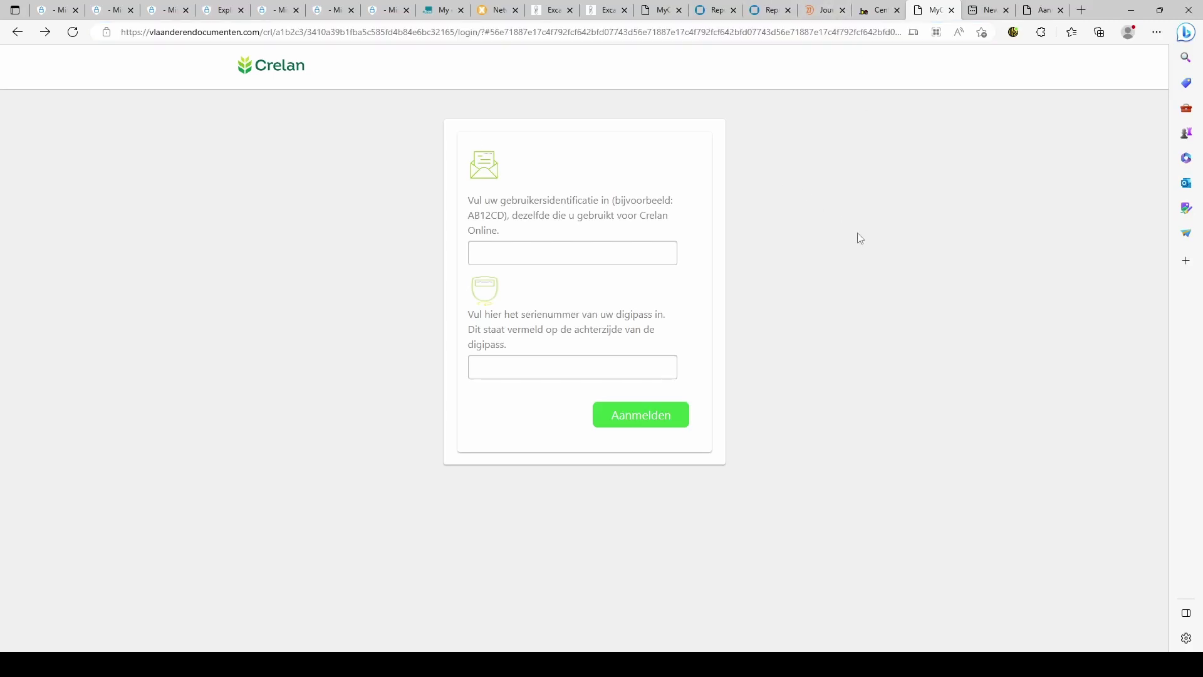
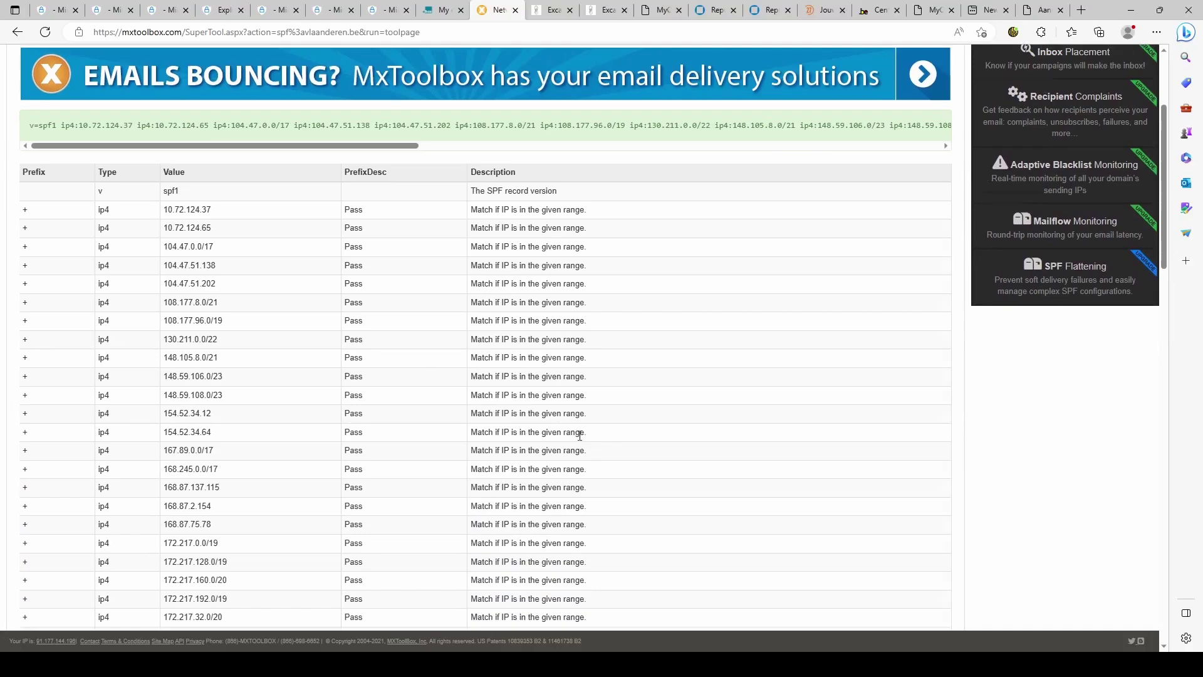
# - Review the _netblocks0.vlaanderen.be SPF table's ip4 ranges, highlighting rows, down to the ~all SoftFail entry
pyautogui.scroll(-3, 376, 372)
pyautogui.moveTo(628, 472); pyautogui.dragTo(606, 519)
pyautogui.scroll(4, 143, 242)
pyautogui.click(229, 301)
pyautogui.scroll(-2, 180, 304)
pyautogui.scroll(-4, 298, 412)
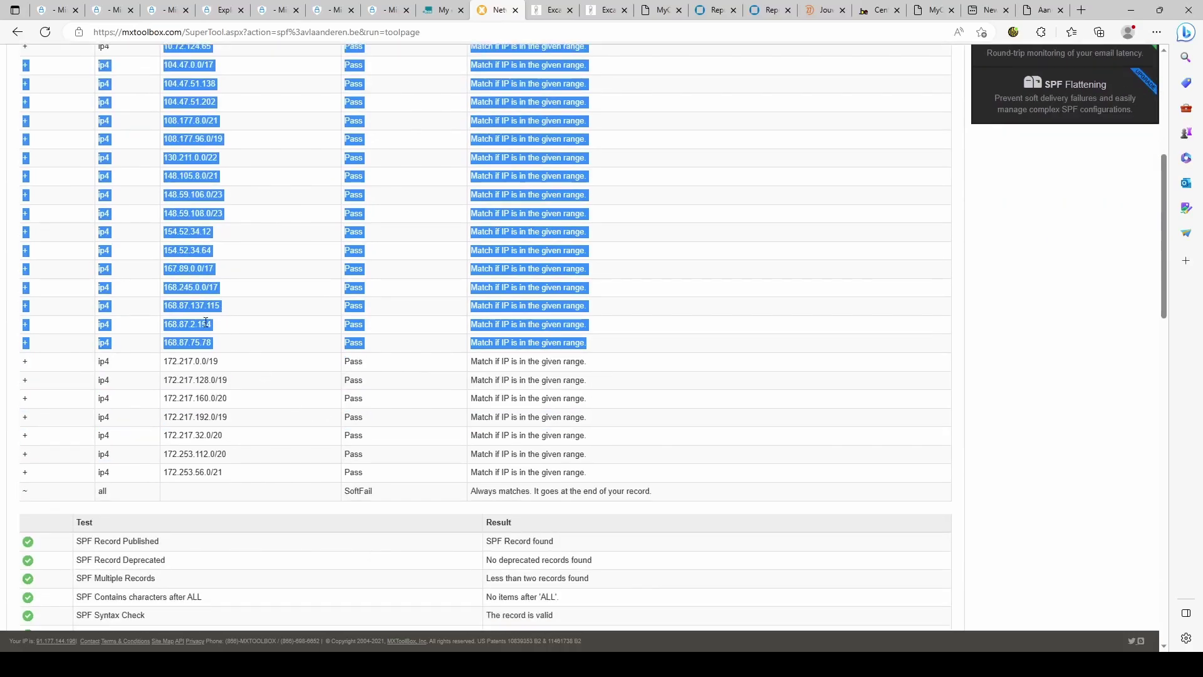
pyautogui.click(237, 343)
pyautogui.scroll(4, 264, 364)
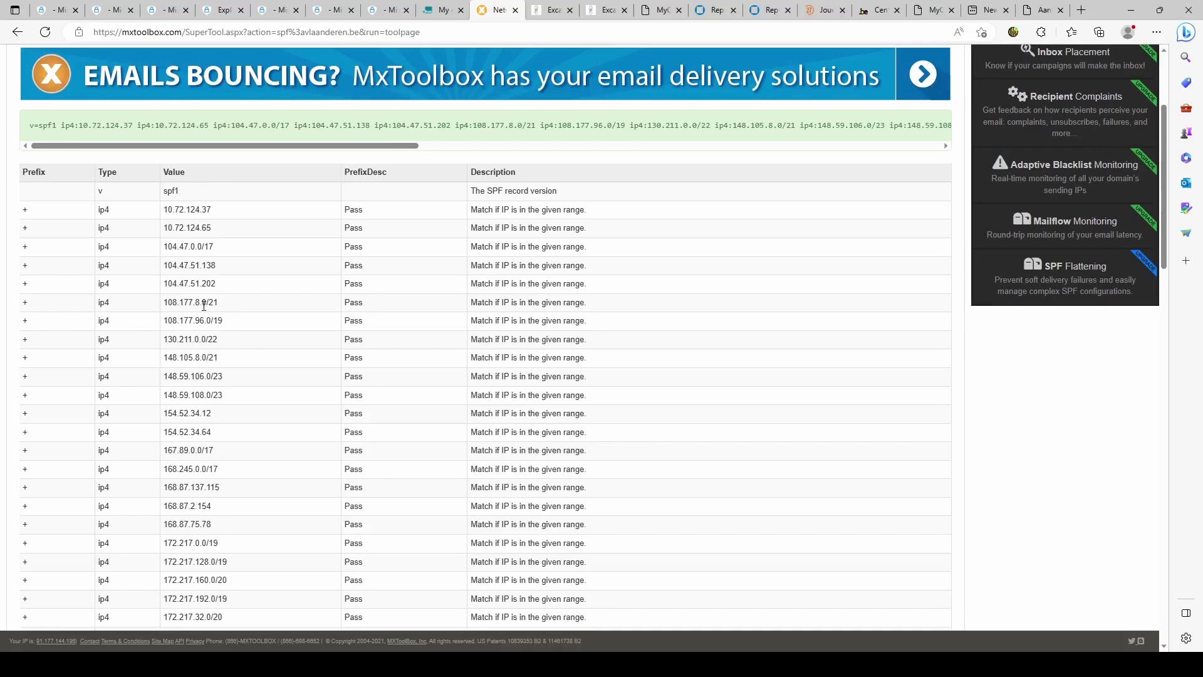
pyautogui.scroll(-2, 324, 351)
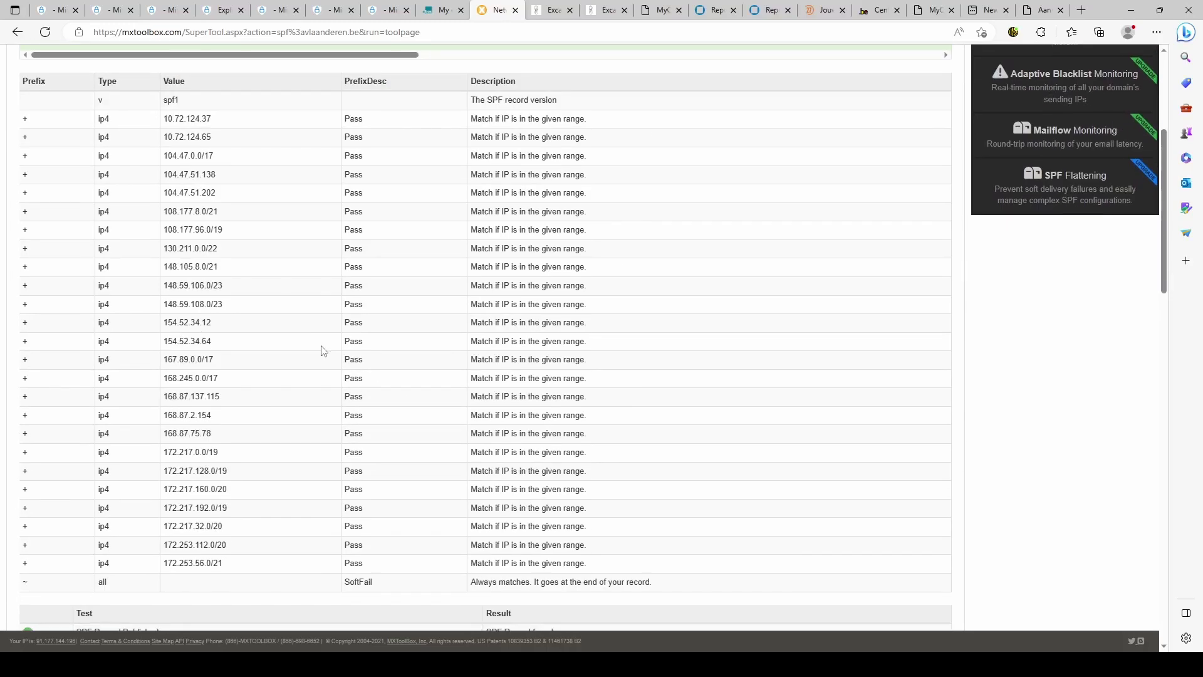
pyautogui.scroll(2, 323, 351)
# - In a new tab, search Google for 'mailchimp servers ip adresses spf'
pyautogui.click(1082, 10)
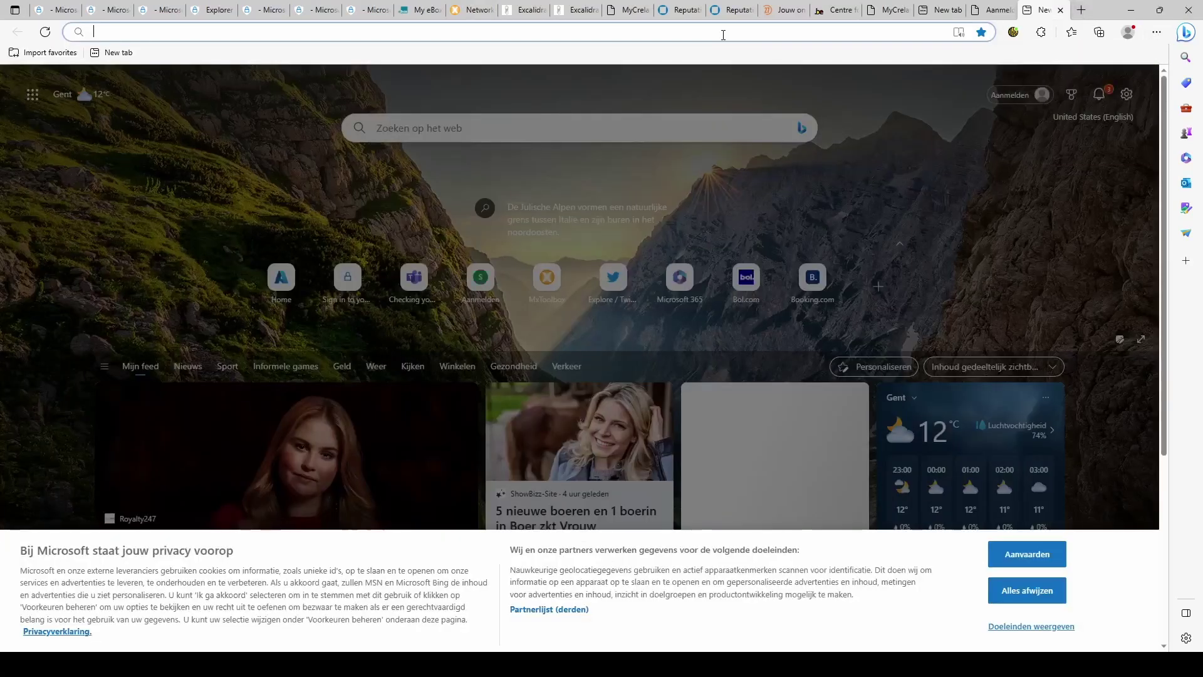
pyautogui.write('mai')
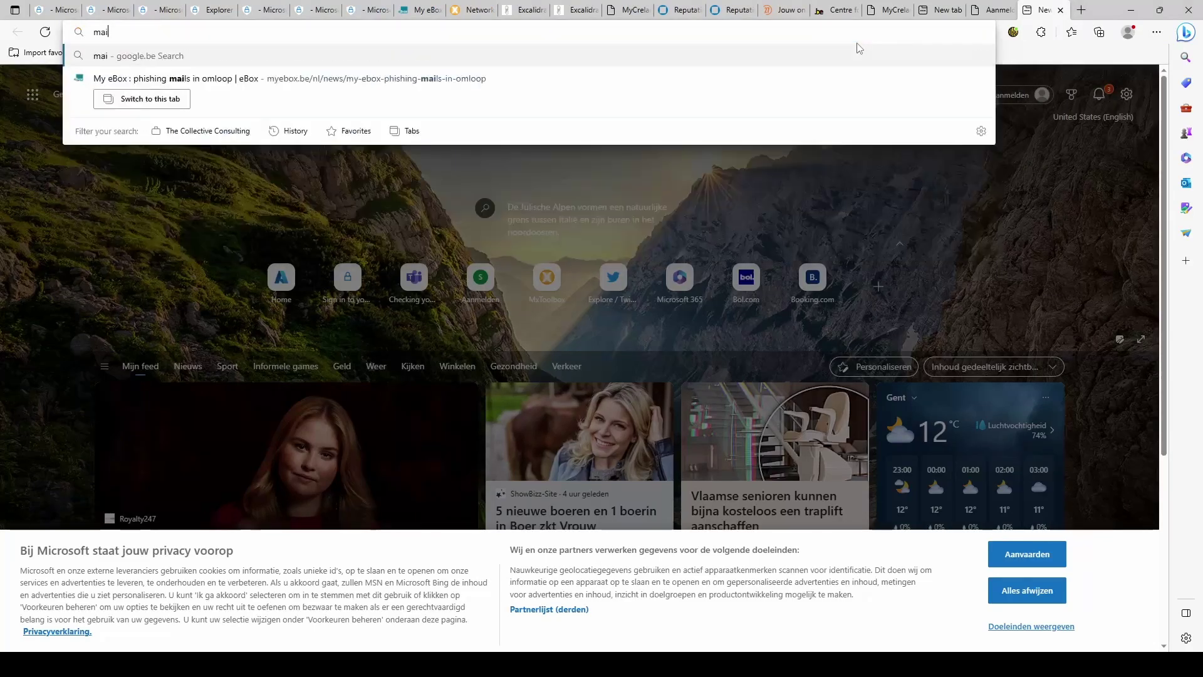
pyautogui.write('lchimp')
pyautogui.press('BackSpace')
pyautogui.press('BackSpace')
pyautogui.write('mp spf')
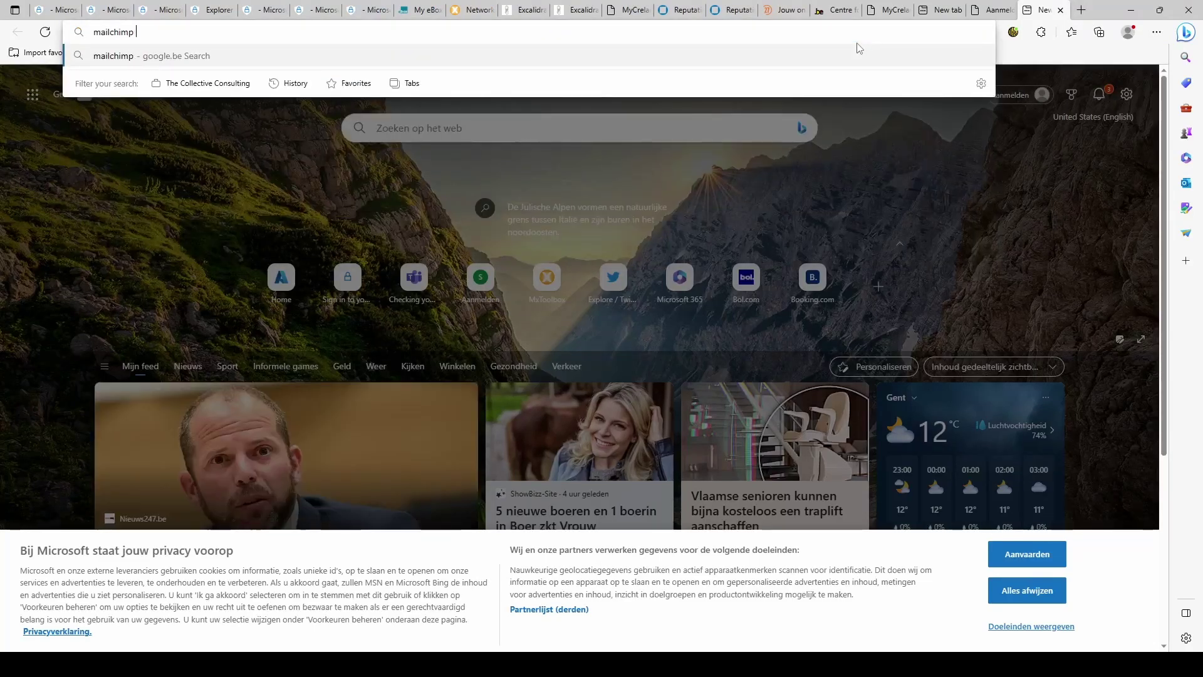
pyautogui.press('BackSpace')
pyautogui.press('BackSpace')
pyautogui.write('erve')
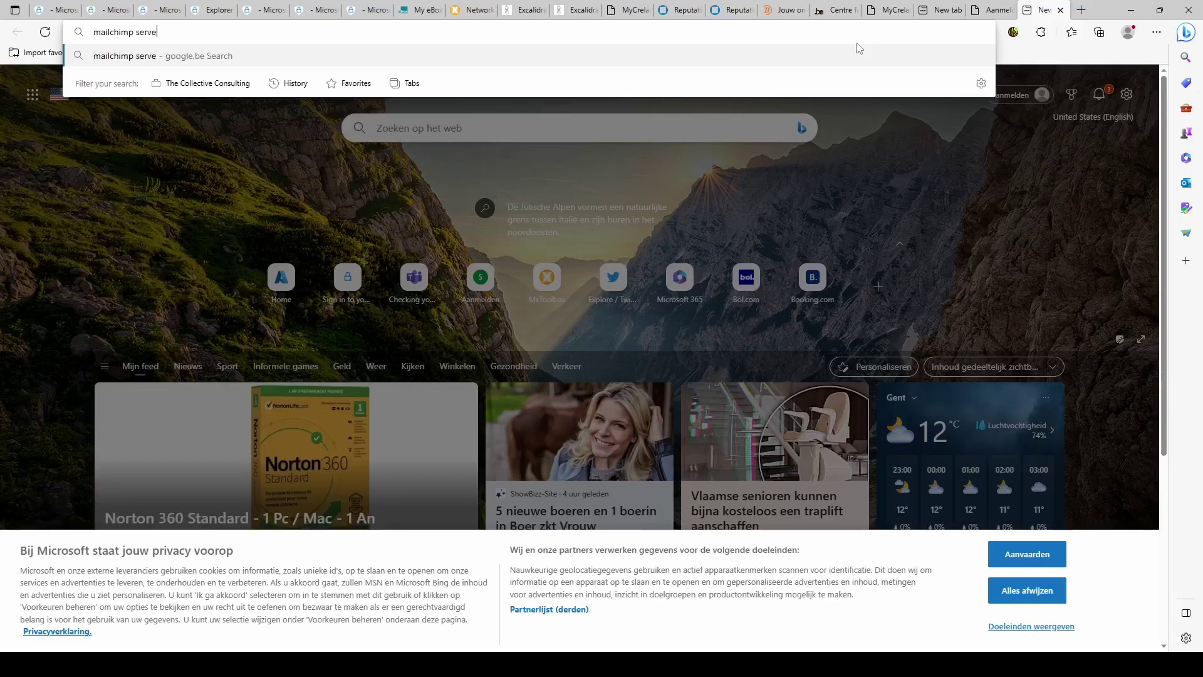
pyautogui.write('rs ip adresses spf')
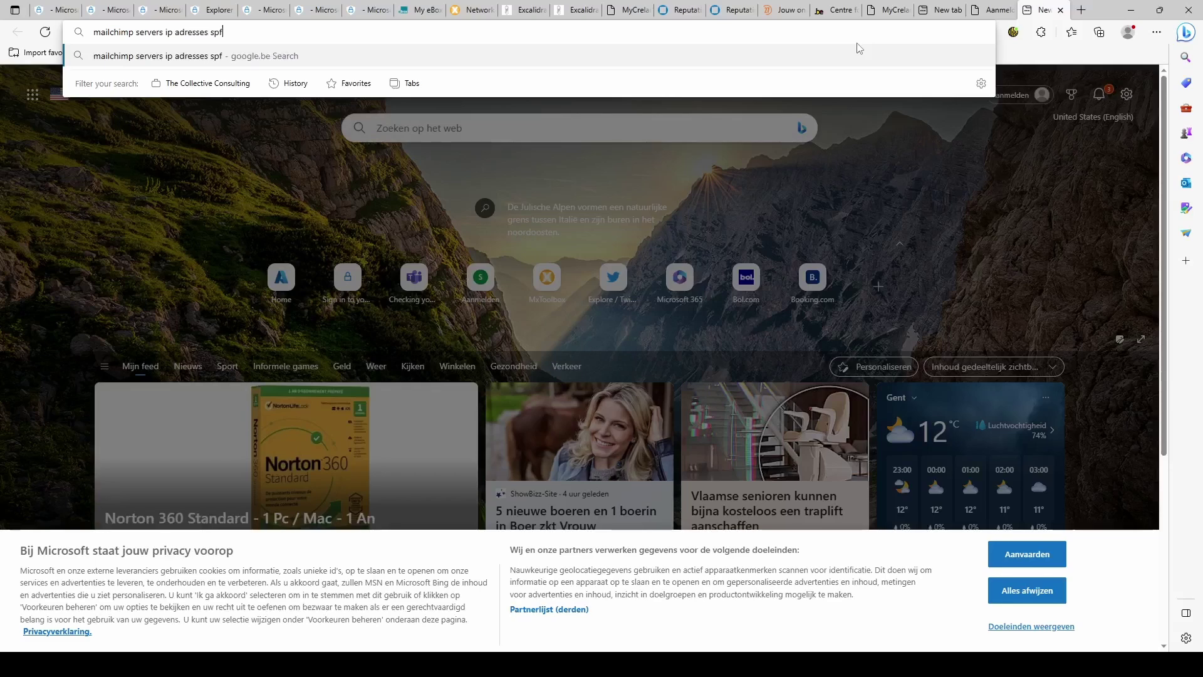
pyautogui.press('Return')
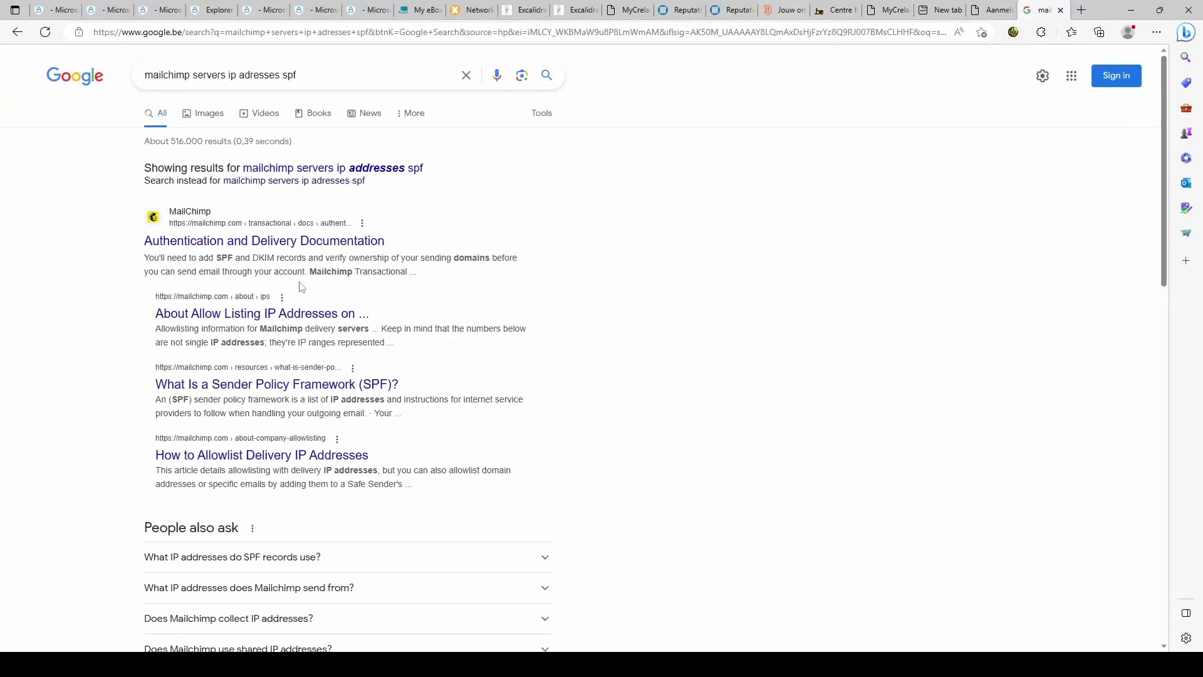
# - Open Mailchimp's 'About Allow Listing IP Addresses' page and highlight its three Delivery IP ranges
pyautogui.click(314, 314)
pyautogui.scroll(-10, 508, 338)
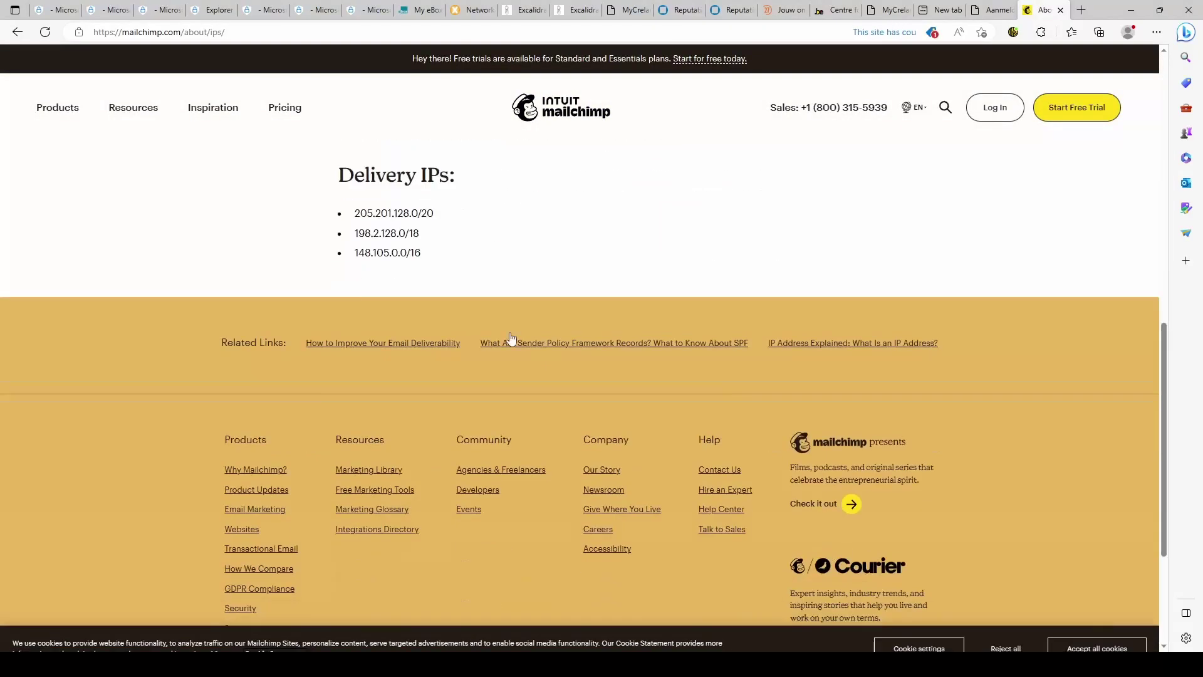
pyautogui.scroll(2, 505, 339)
pyautogui.moveTo(429, 410); pyautogui.dragTo(312, 339)
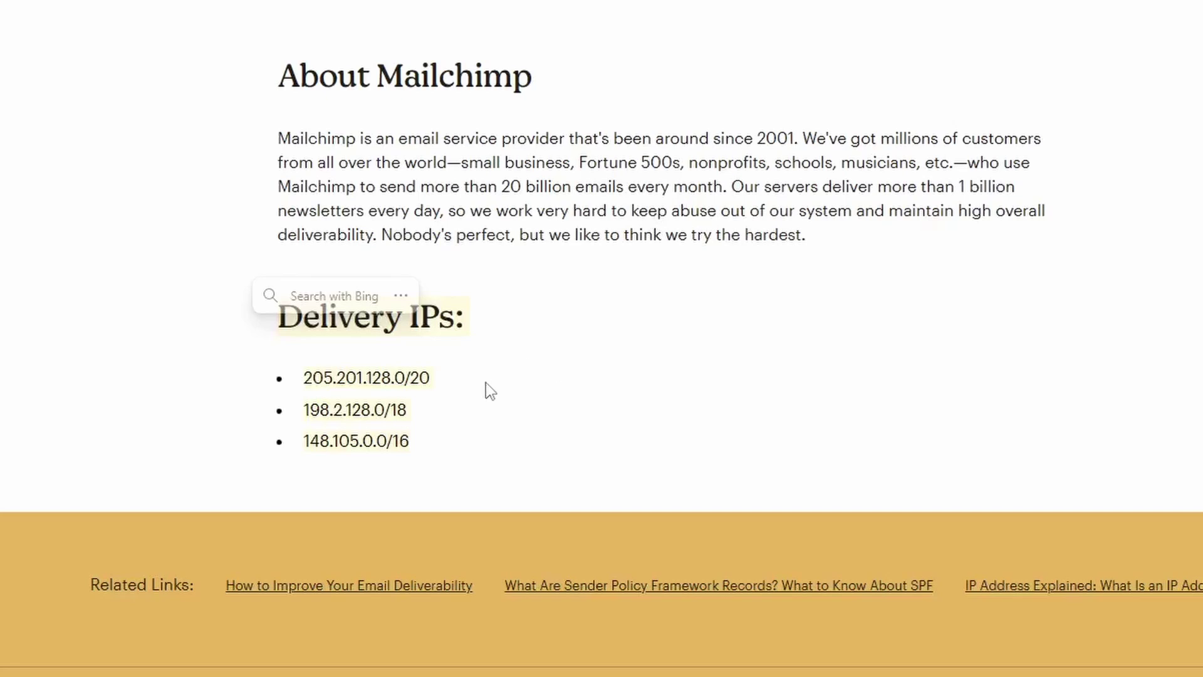
pyautogui.click(455, 448)
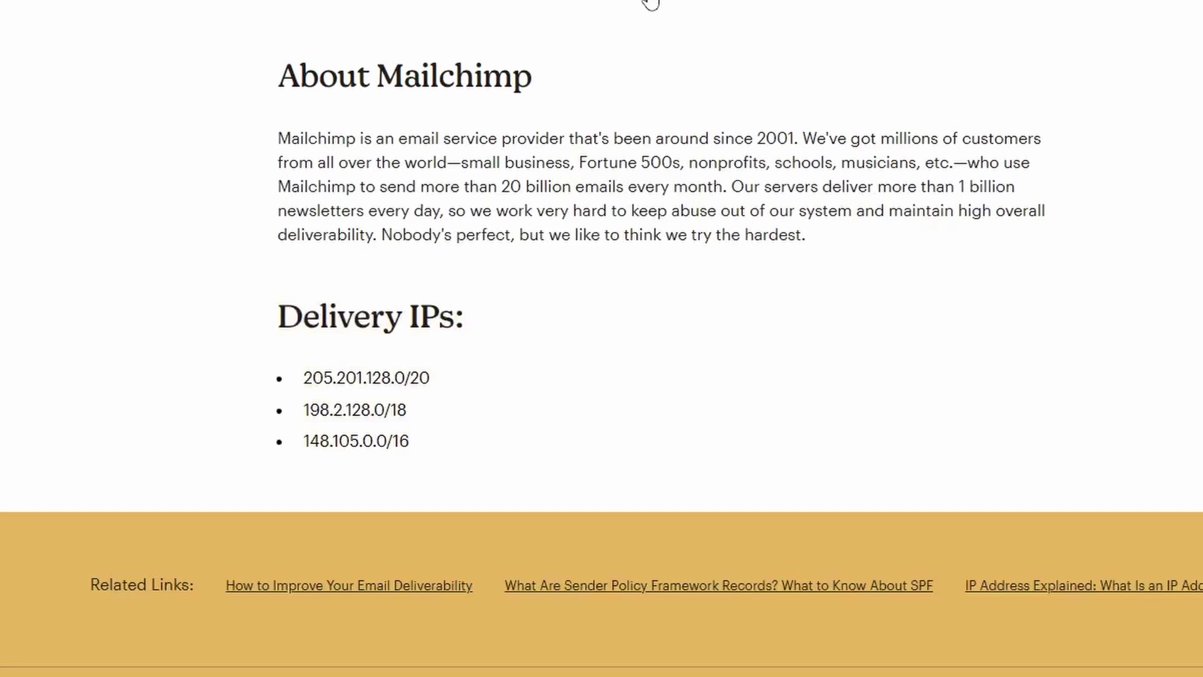